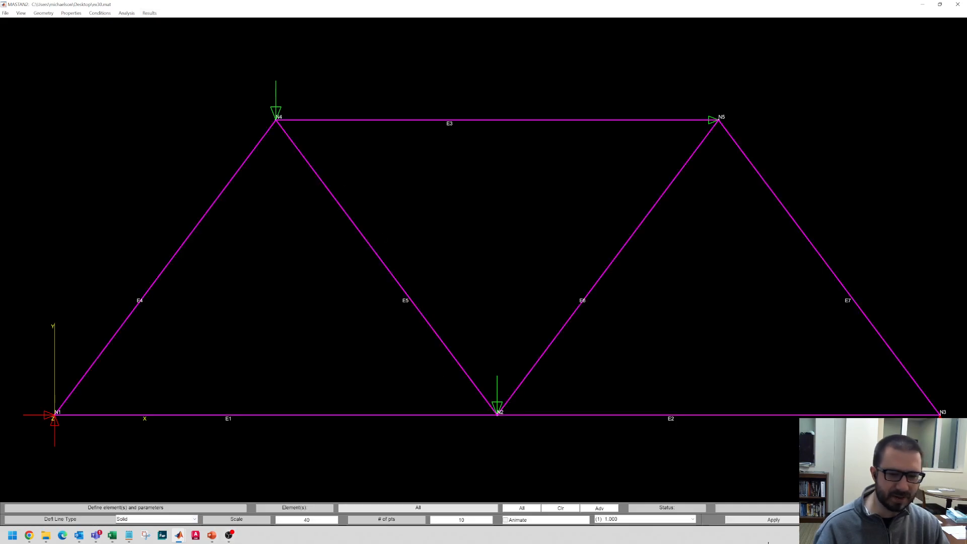
# Plot the first-order elastic deflected shape at scale 40 and create a text report of the reactions
pyautogui.click(771, 521)
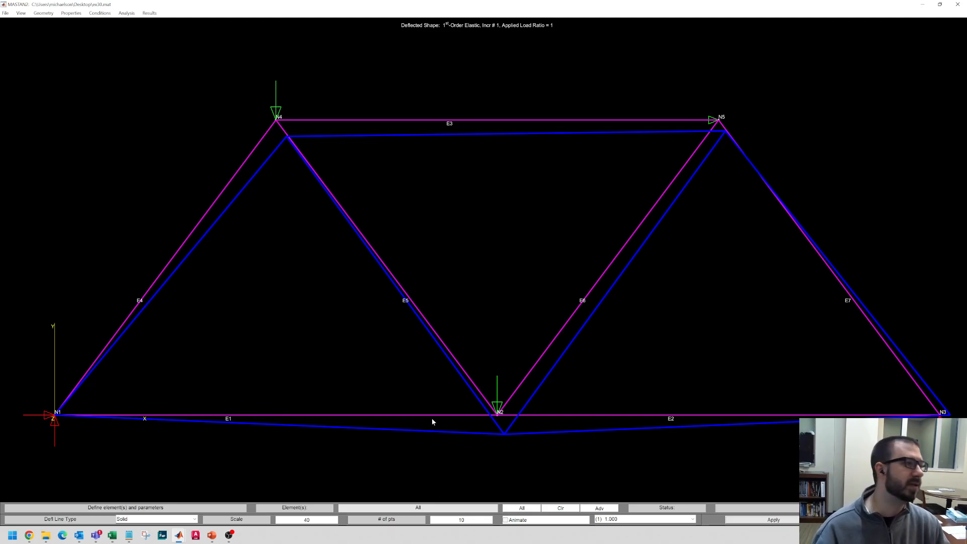
pyautogui.click(6, 13)
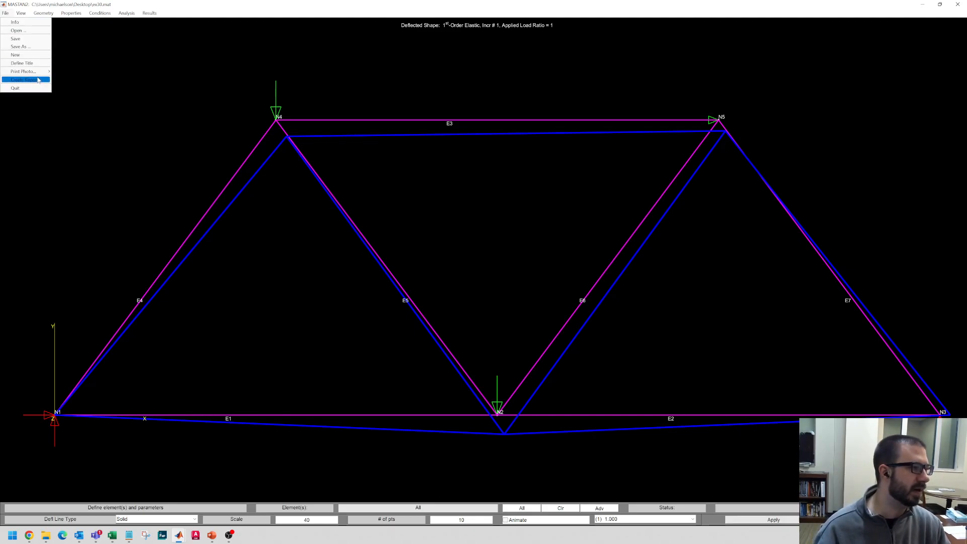
pyautogui.click(35, 80)
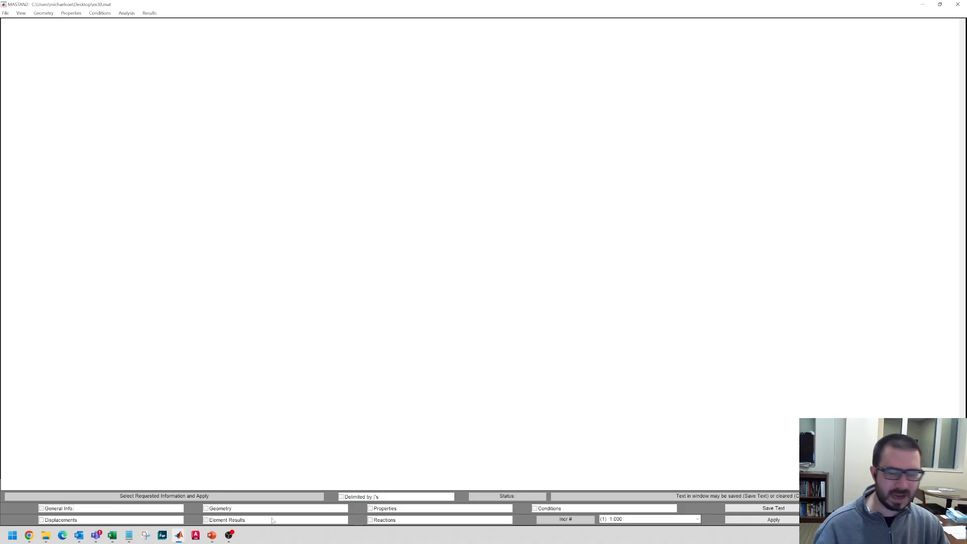
pyautogui.click(381, 521)
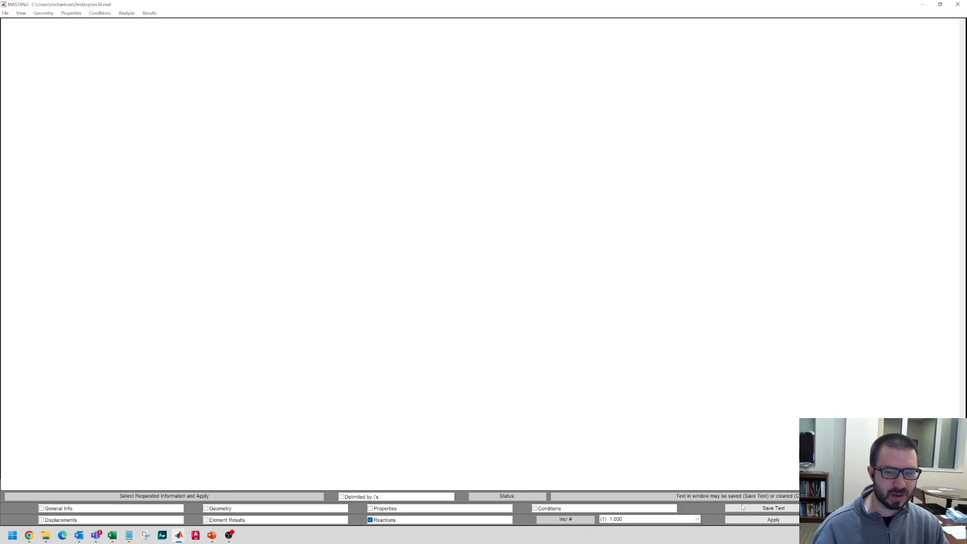
pyautogui.click(795, 519)
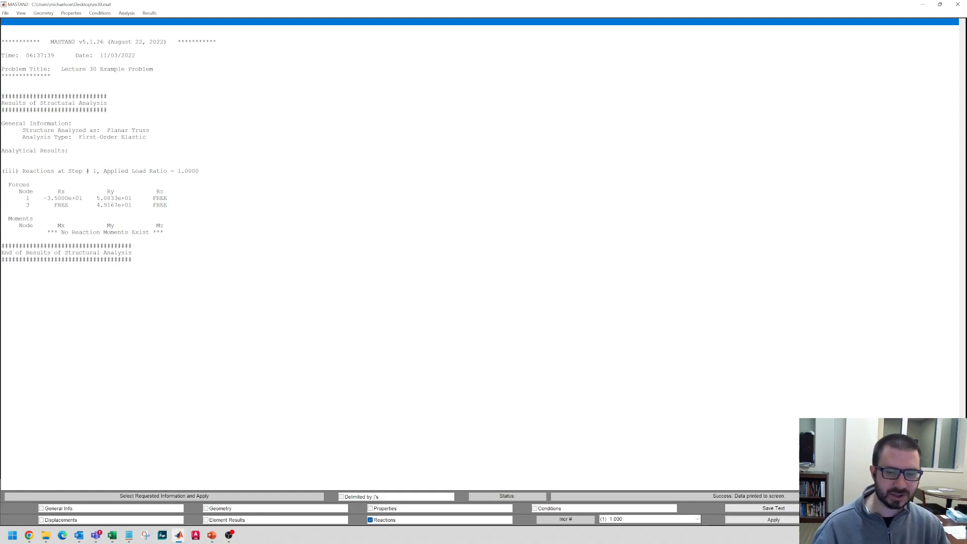
# Add the element results to the report alongside the reactions and look through the output
pyautogui.click(207, 520)
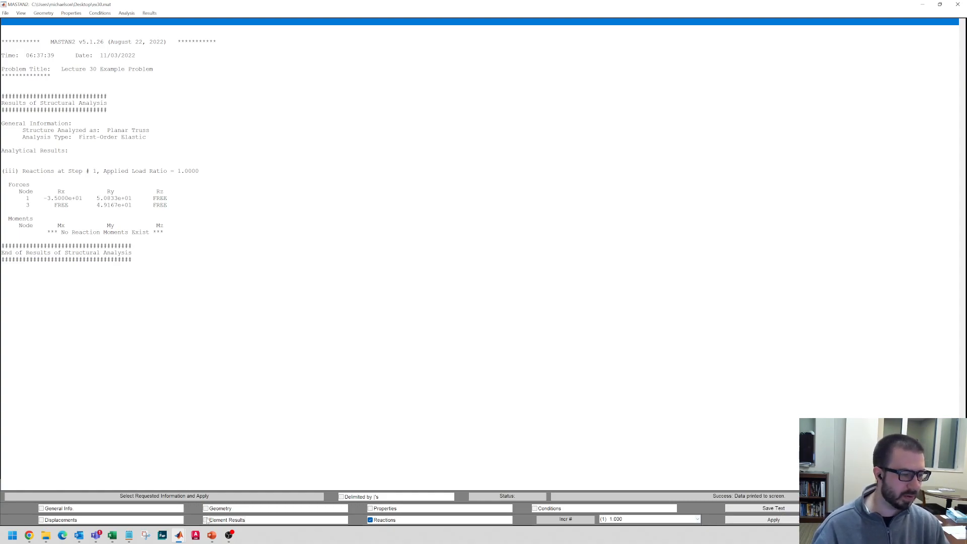
pyautogui.click(729, 519)
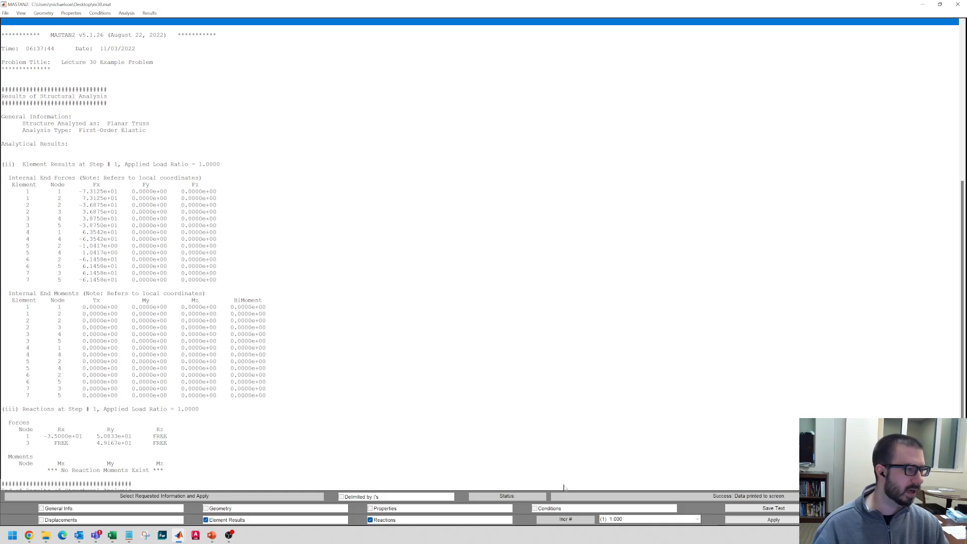
pyautogui.scroll(12, 456, 429)
pyautogui.scroll(-5, 456, 428)
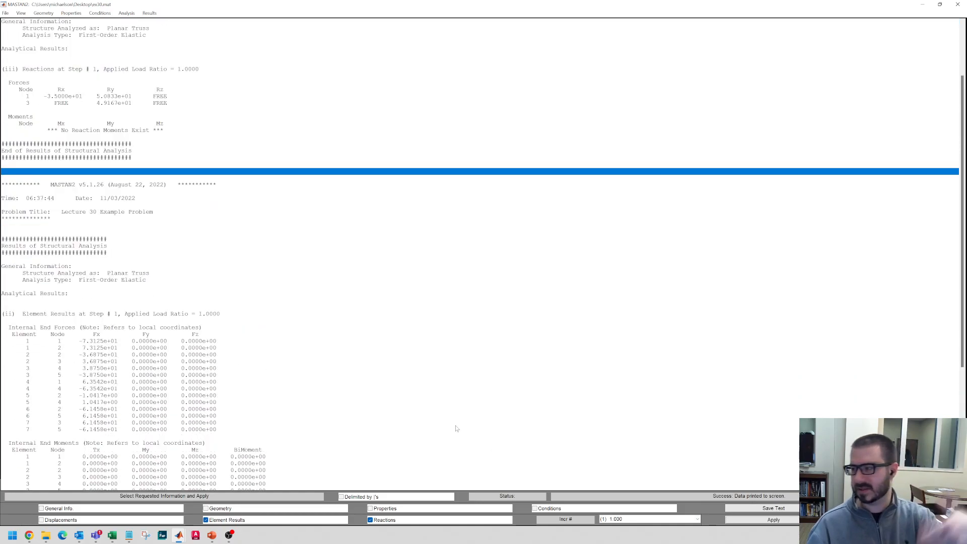
pyautogui.scroll(-4, 456, 428)
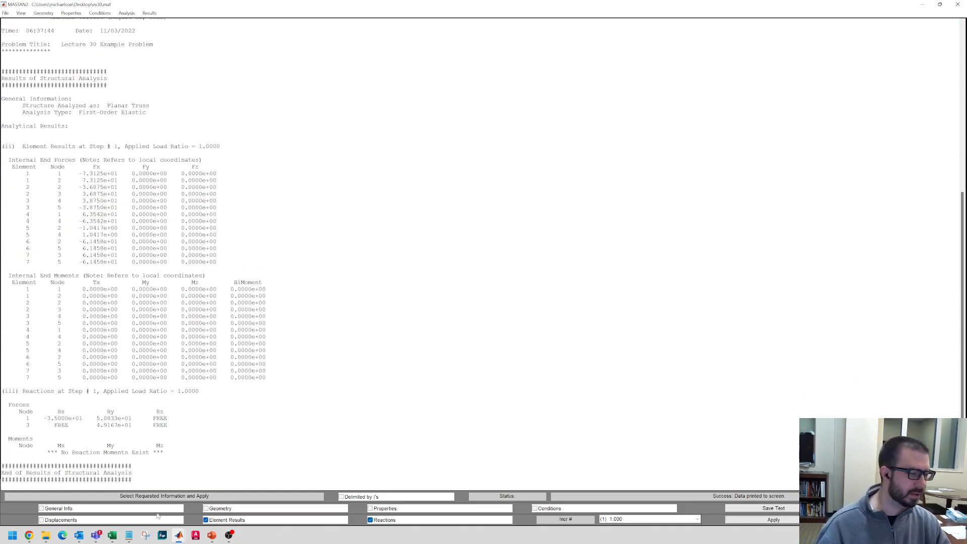
# Add the geometry information to the report and review the node and element input data
pyautogui.click(206, 508)
pyautogui.click(762, 520)
pyautogui.scroll(-1, 480, 374)
pyautogui.scroll(3, 480, 375)
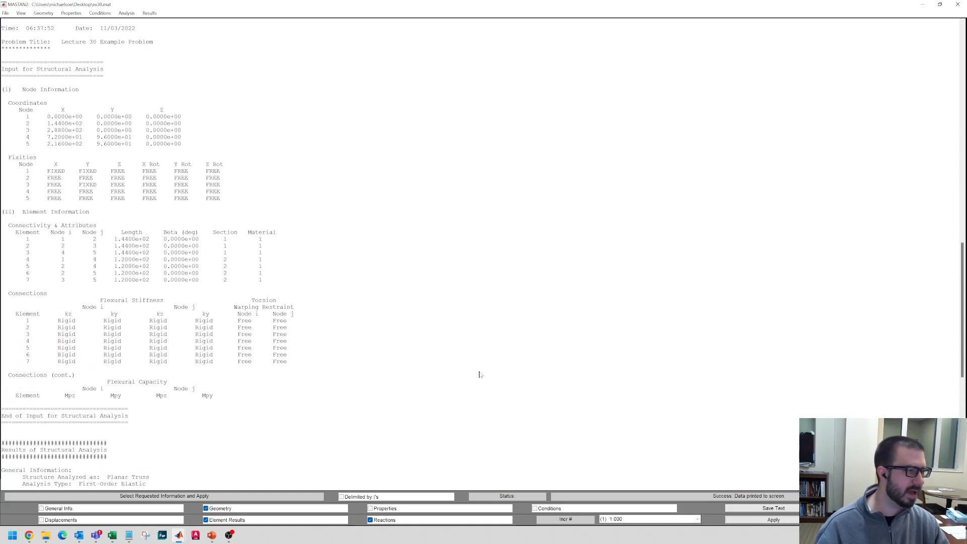
# Clear the report text and print only the element results
pyautogui.click(890, 508)
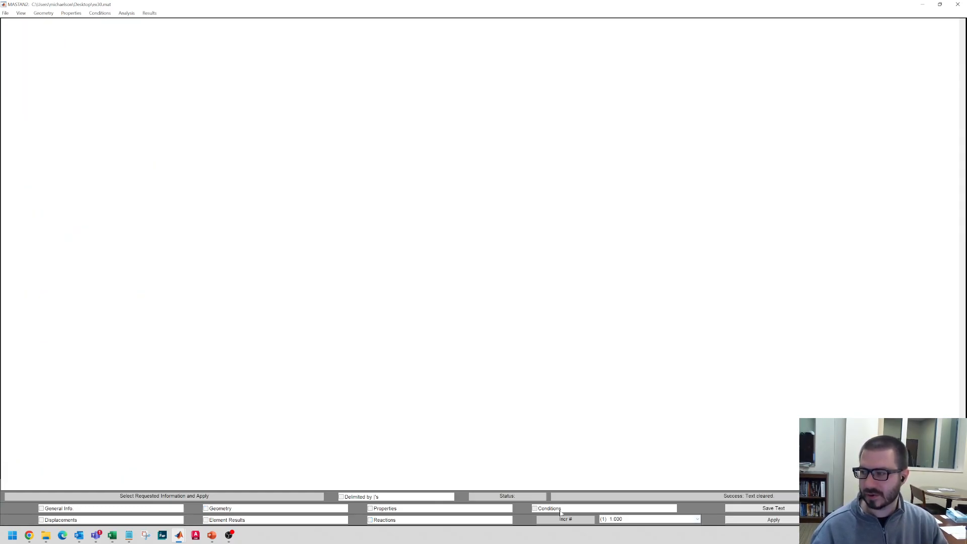
pyautogui.click(227, 521)
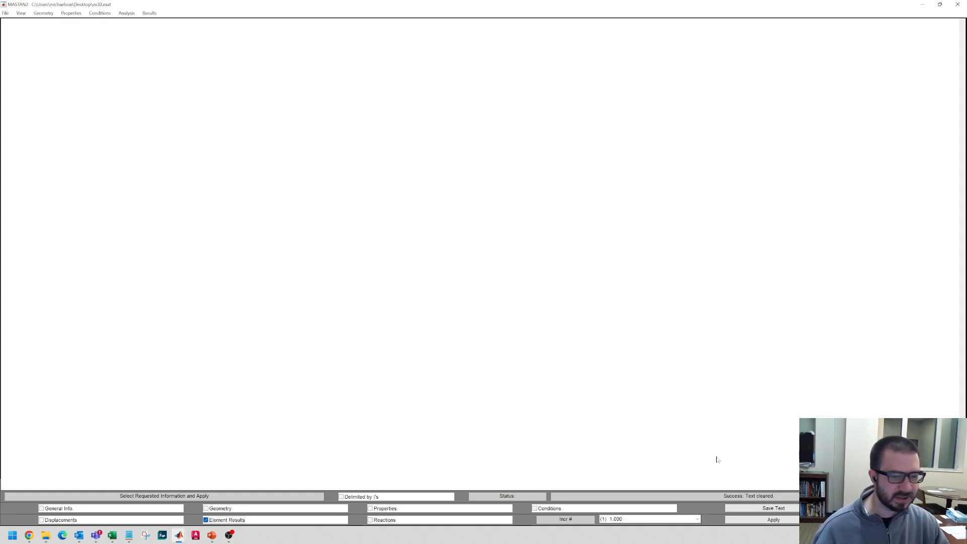
pyautogui.click(774, 520)
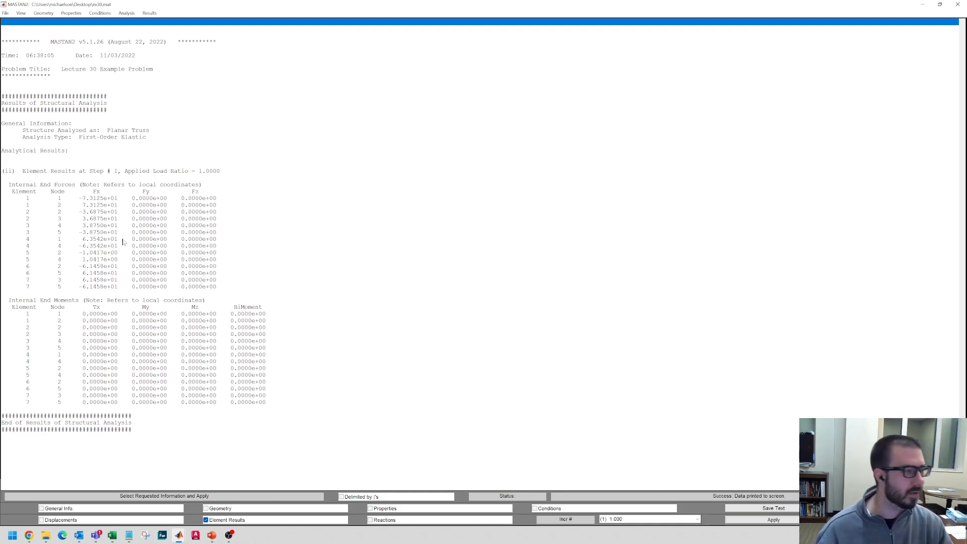
# Examine the sign of element 1's internal end forces at nodes 1 and 2, in local coordinates
pyautogui.click(117, 199)
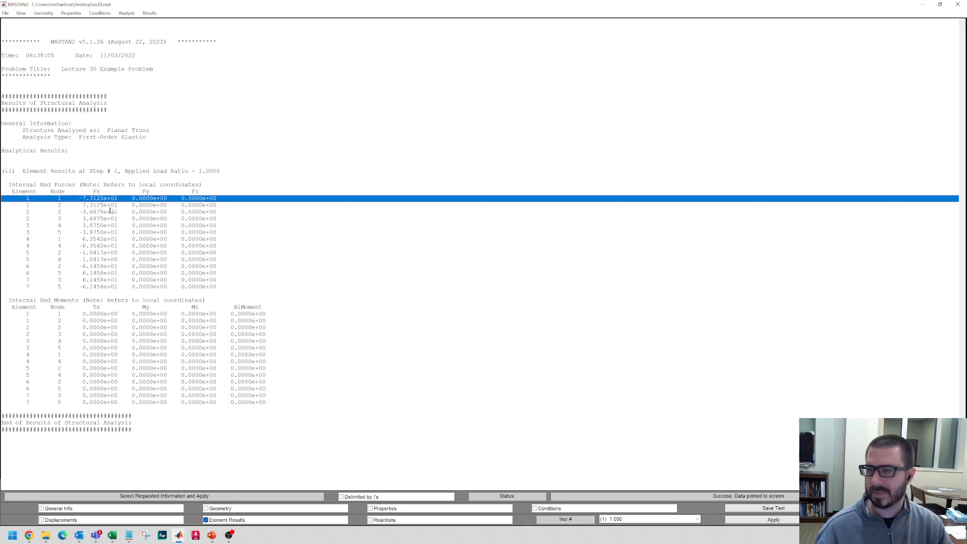
pyautogui.press('Down')
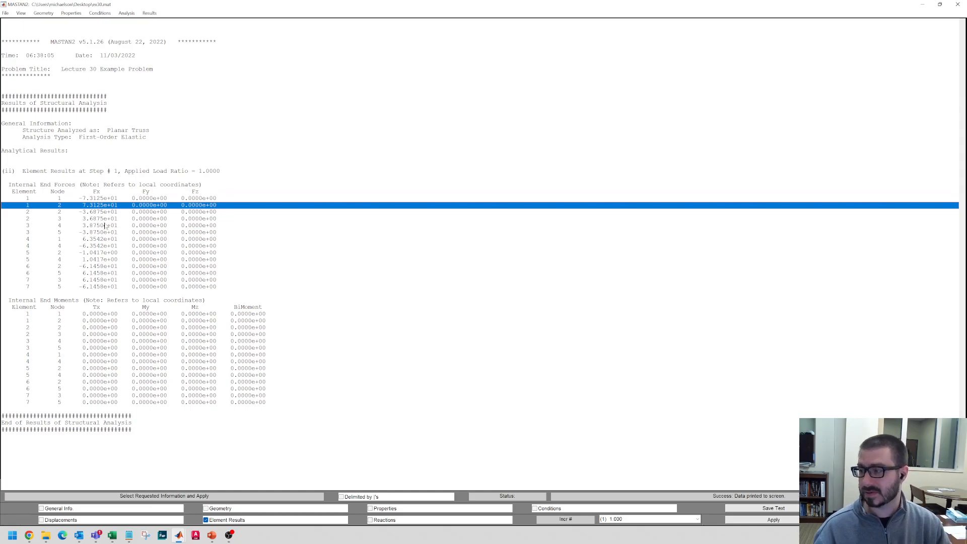
pyautogui.click(101, 201)
pyautogui.click(101, 205)
pyautogui.press('Up')
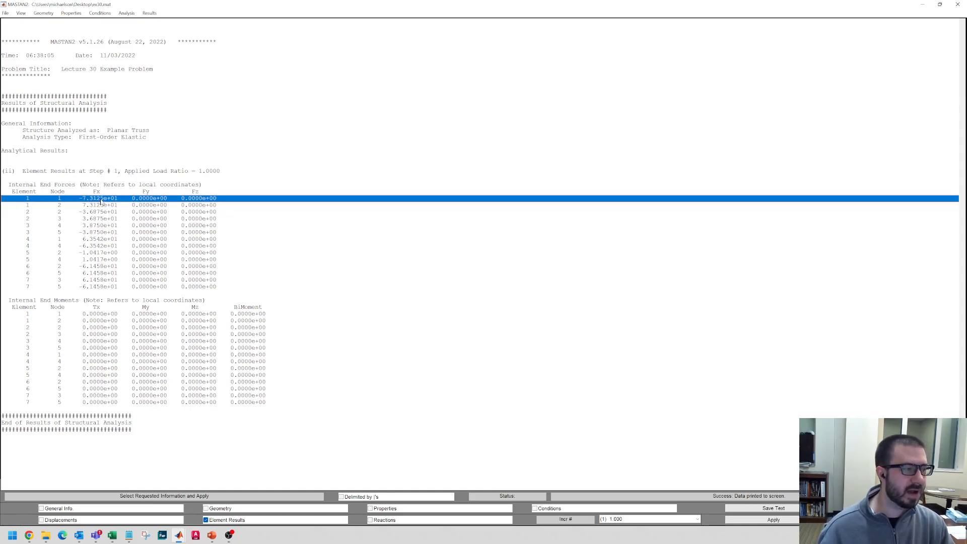
pyautogui.press('Down')
pyautogui.press('Up')
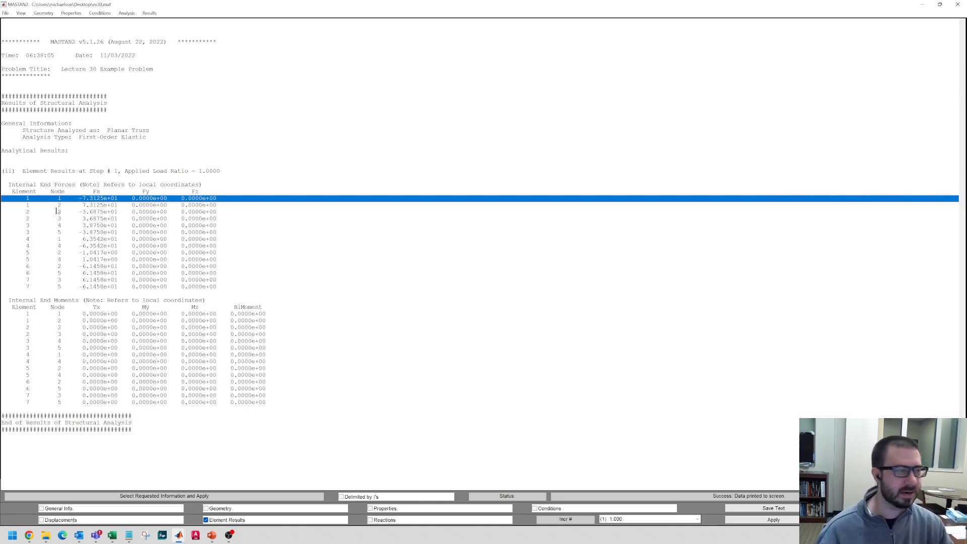
pyautogui.press('Down')
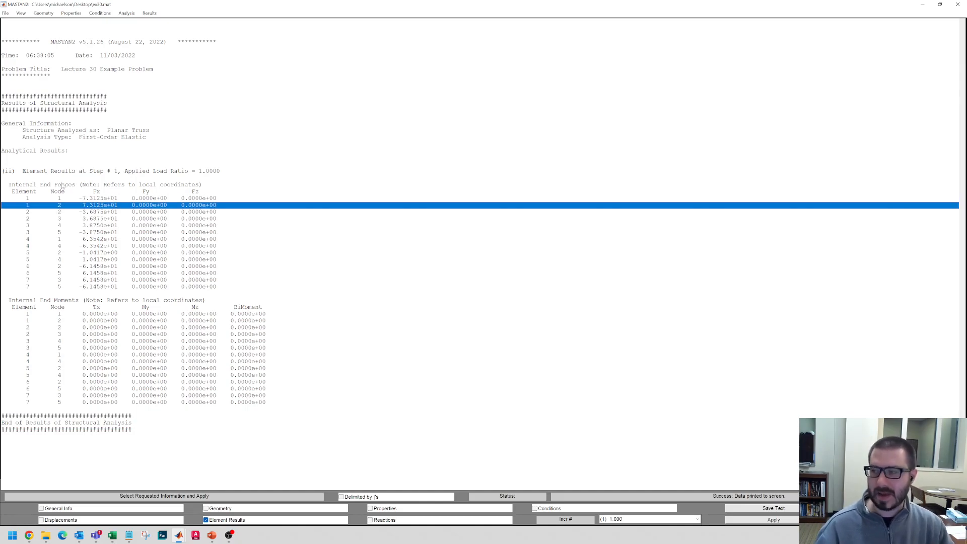
pyautogui.click(101, 200)
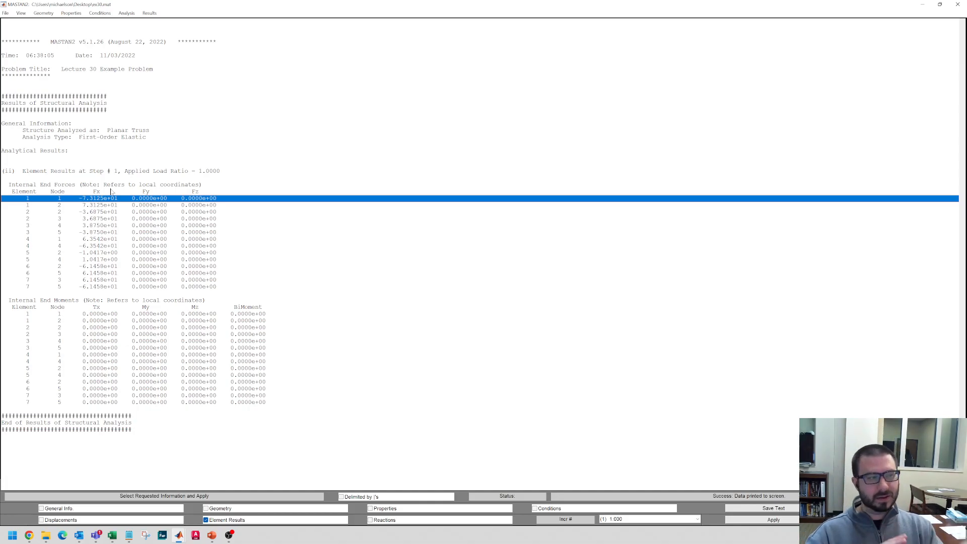
pyautogui.click(112, 192)
pyautogui.click(116, 184)
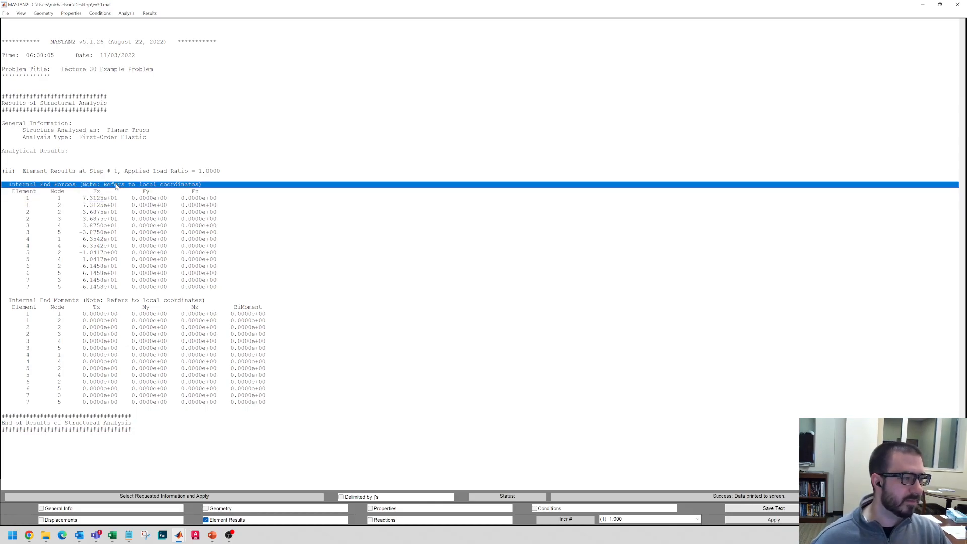
# Compare the node order and axial force signs at the ends of elements 1, 2 and 7
pyautogui.click(94, 200)
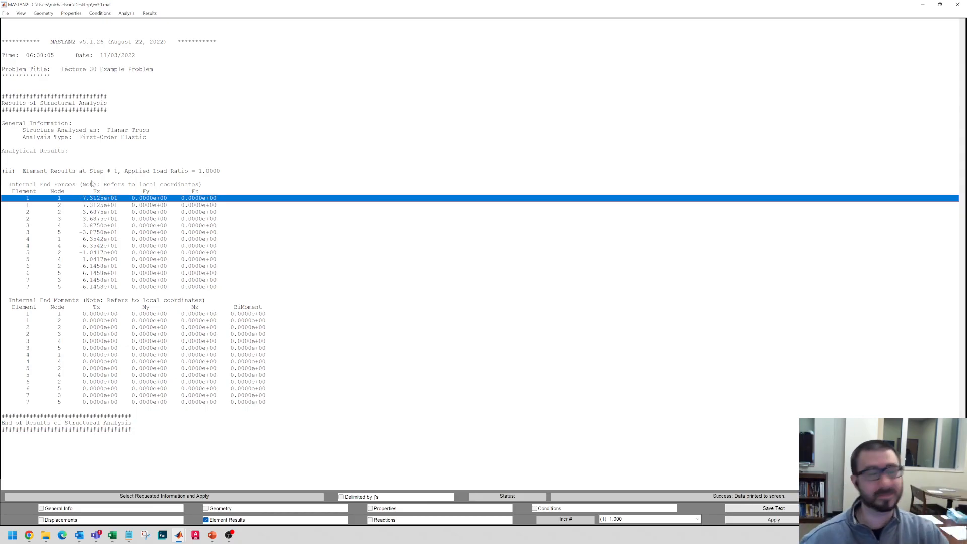
pyautogui.click(70, 207)
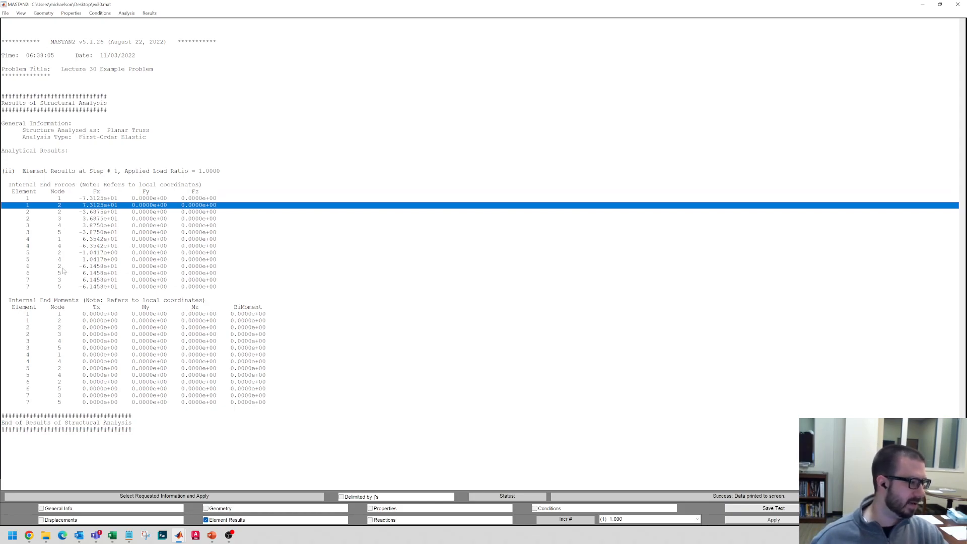
pyautogui.click(66, 280)
pyautogui.click(67, 287)
pyautogui.click(69, 281)
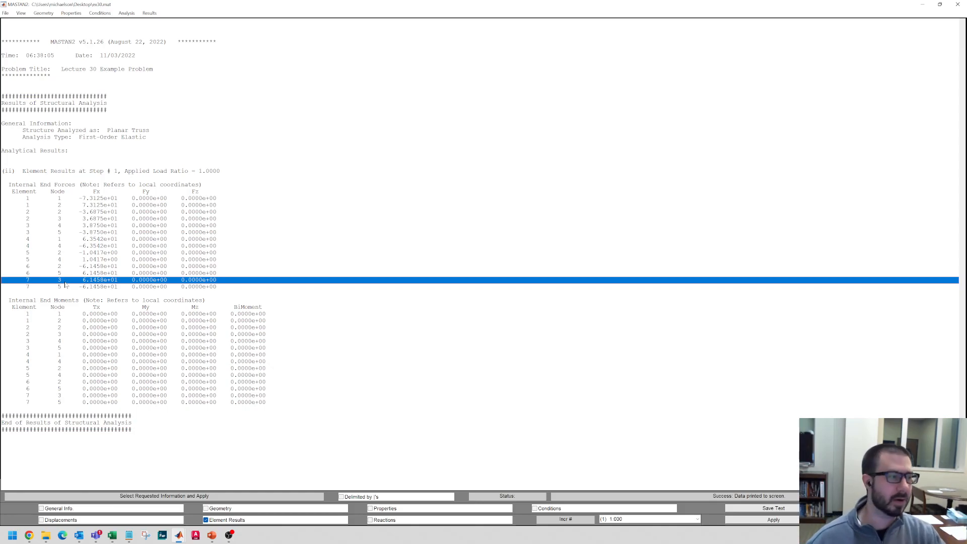
pyautogui.click(126, 206)
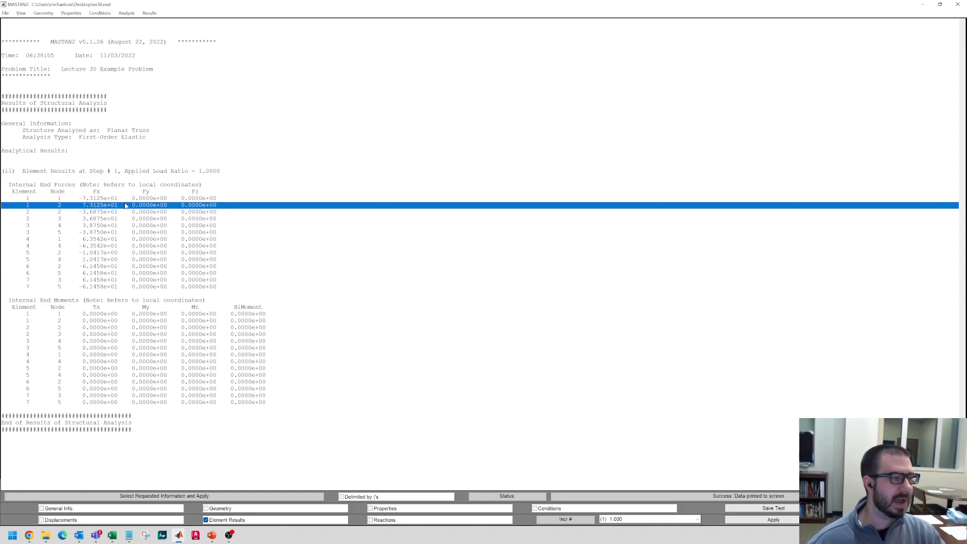
pyautogui.click(114, 217)
pyautogui.click(113, 205)
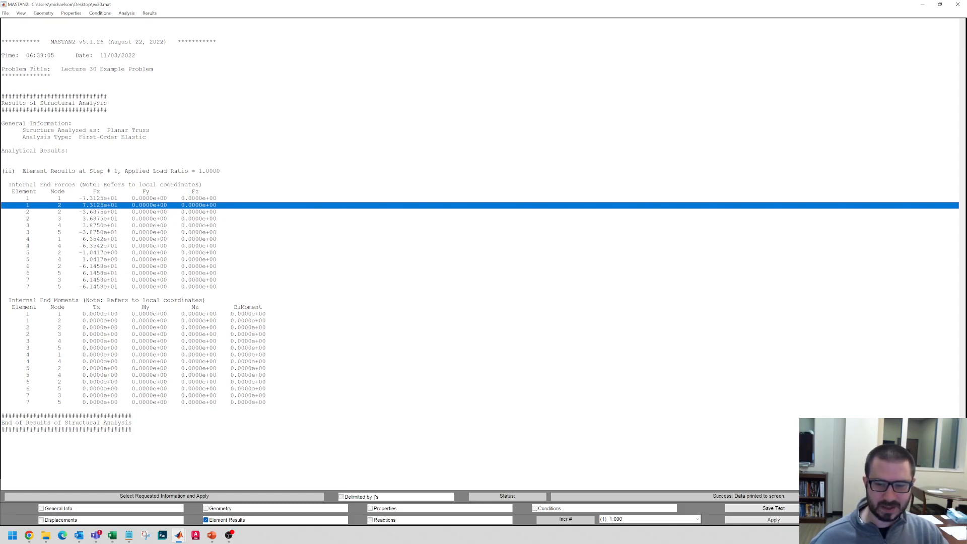
# Clear the report text and print the element results with columns delimited by |'s
pyautogui.click(889, 508)
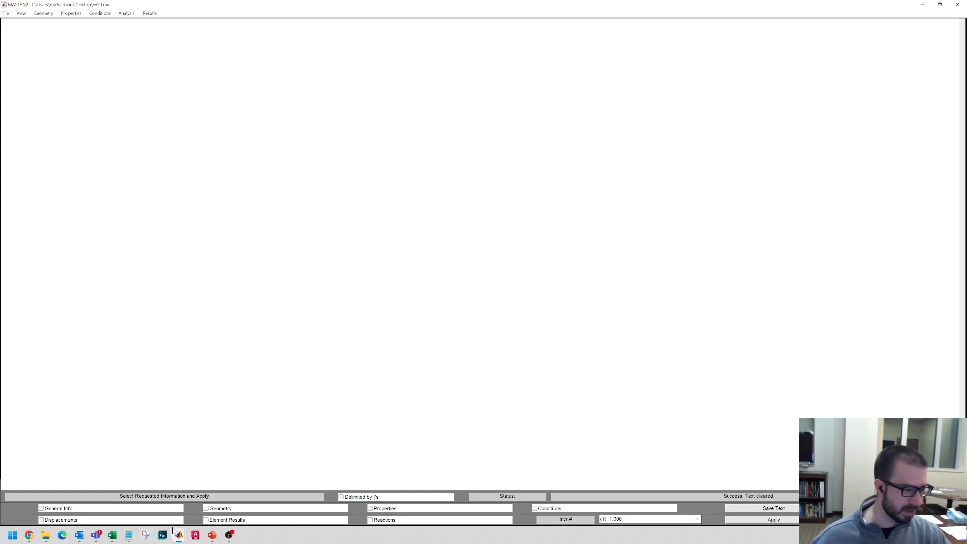
pyautogui.click(206, 520)
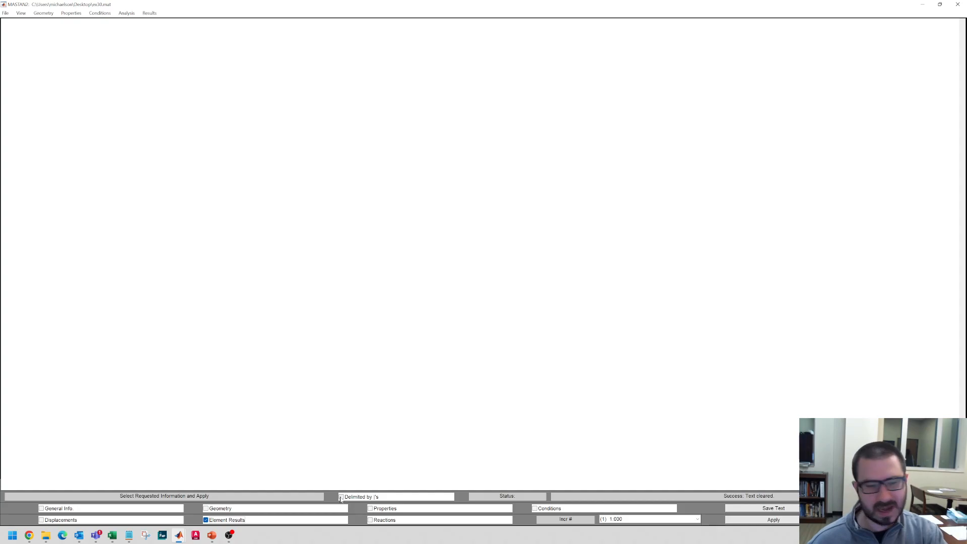
pyautogui.click(341, 497)
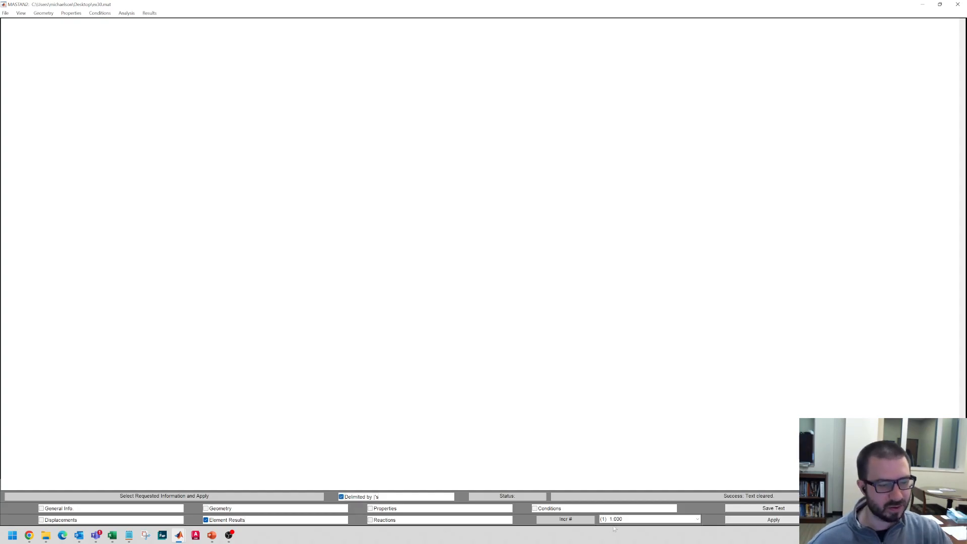
pyautogui.click(775, 524)
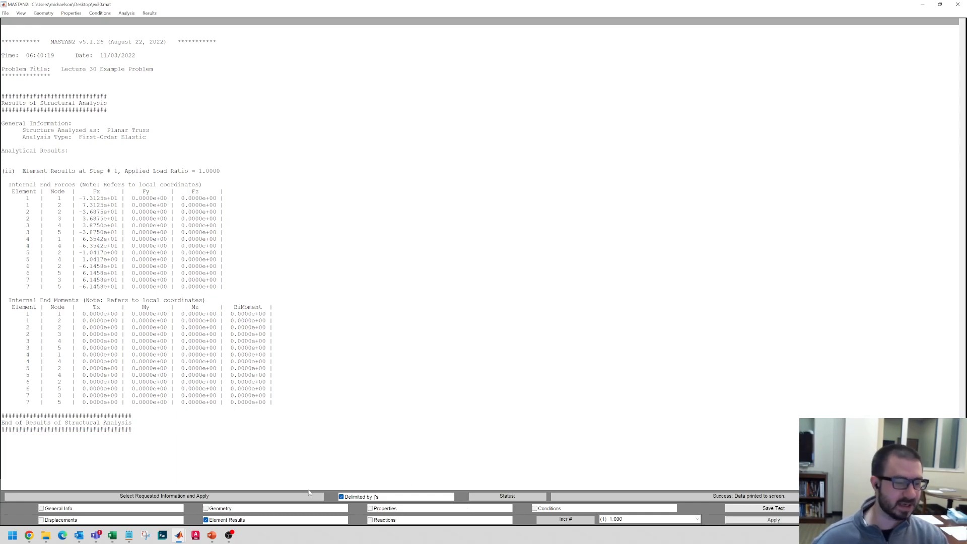
# Replace the delimited report with the element results printed without delimiters
pyautogui.click(341, 496)
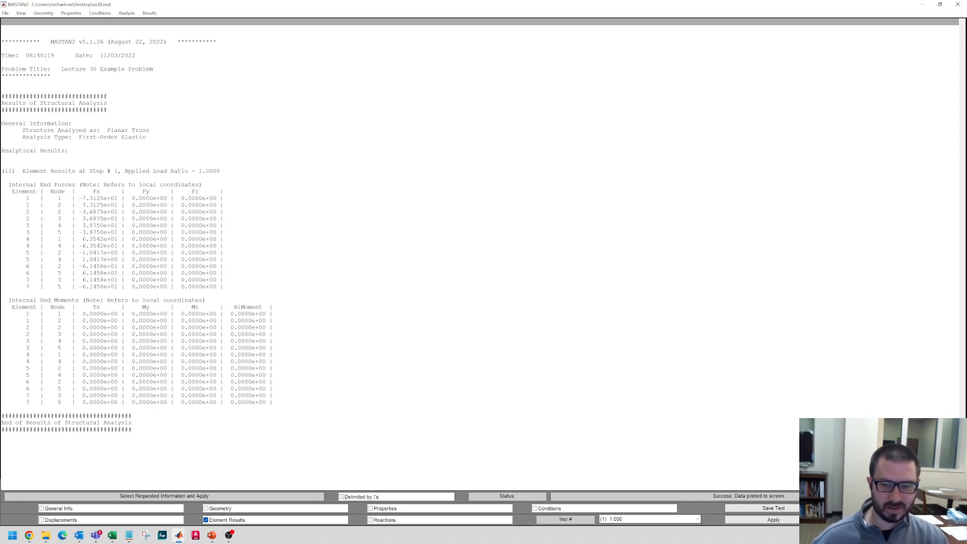
pyautogui.click(895, 508)
pyautogui.click(793, 521)
pyautogui.click(793, 521)
pyautogui.click(206, 520)
pyautogui.click(796, 521)
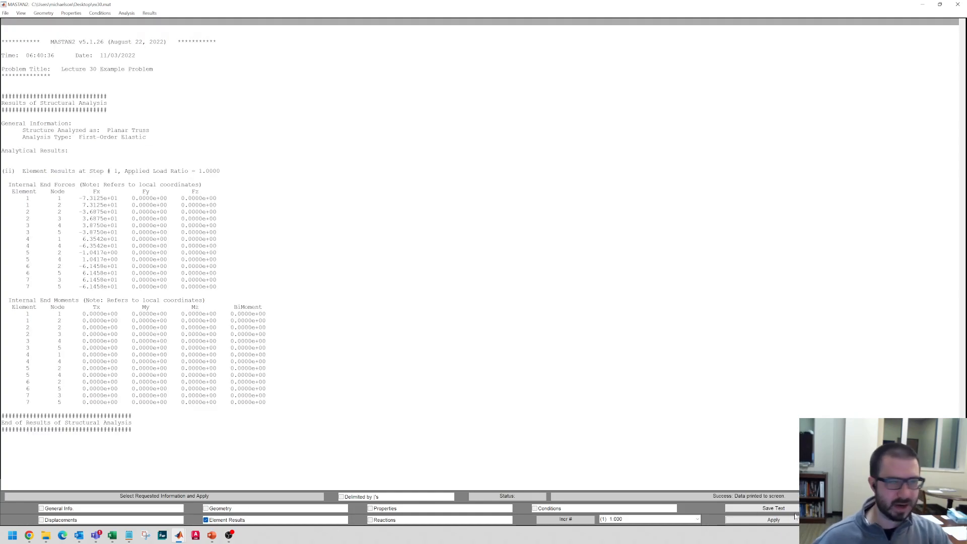
# Save the report text to the Desktop as a text file named report
pyautogui.click(796, 509)
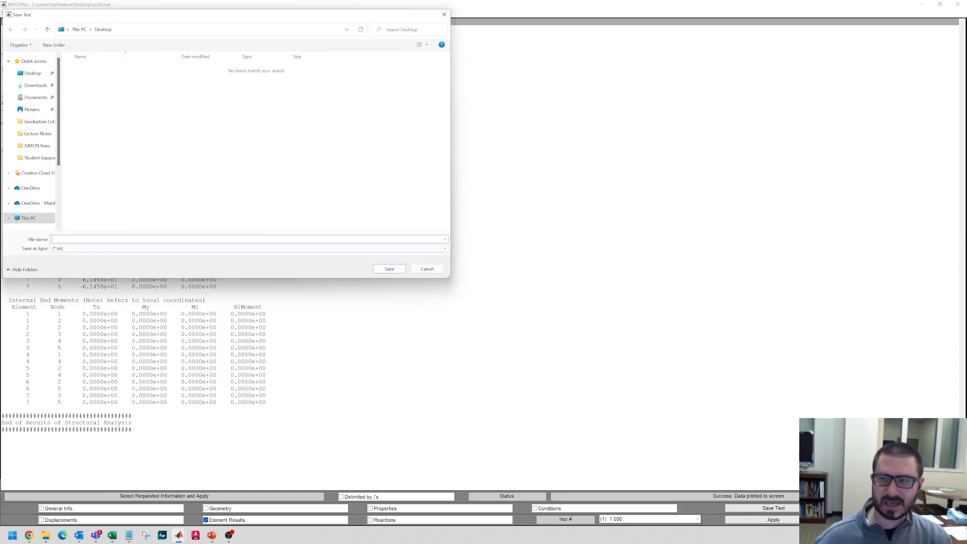
pyautogui.write('REP')
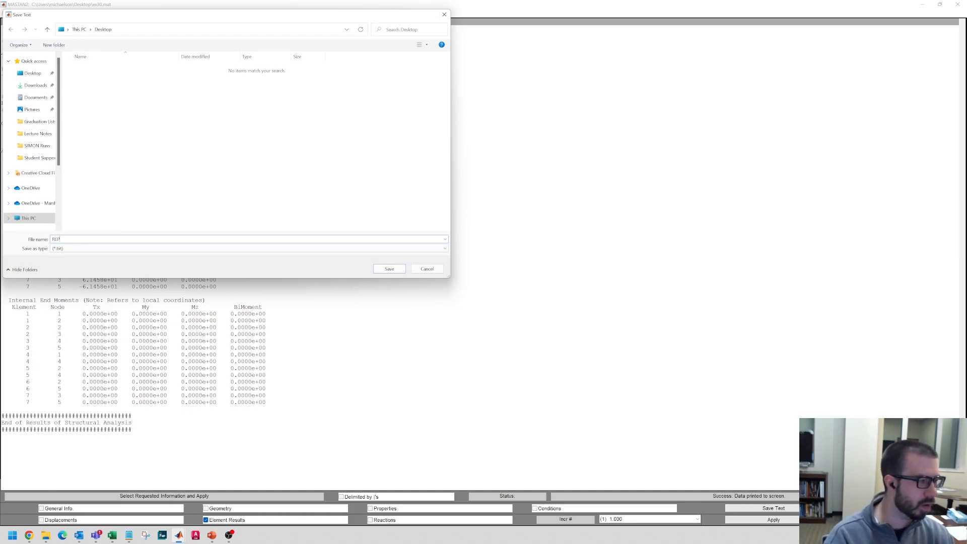
pyautogui.press('BackSpace')
pyautogui.press('BackSpace')
pyautogui.press('BackSpace')
pyautogui.write('report')
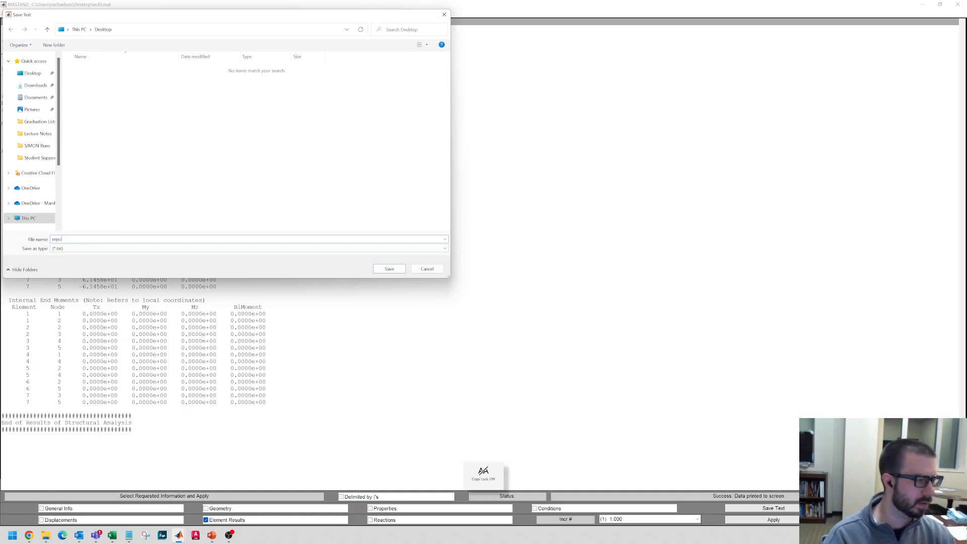
pyautogui.press('Return')
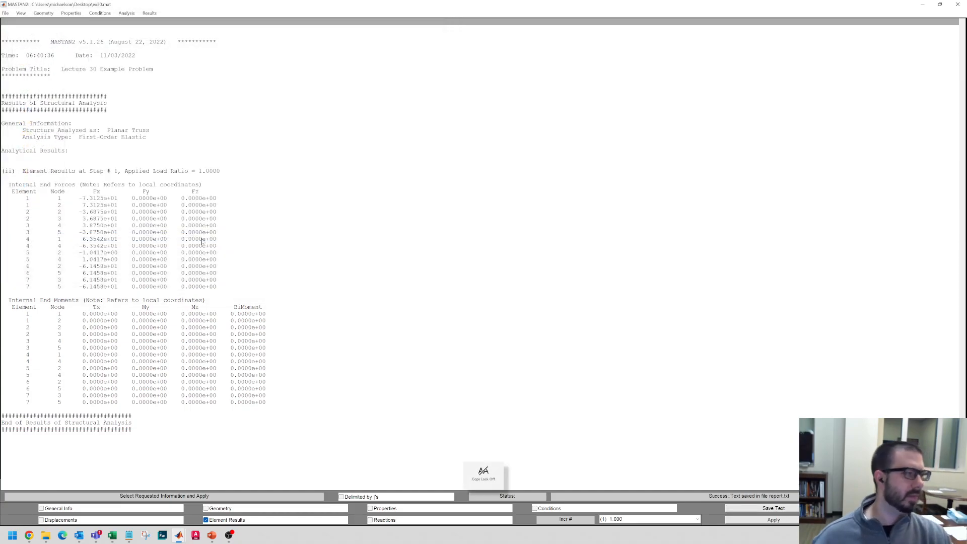
# Switch to Excel and paste the text of the saved report file into the blank worksheet starting at A1
pyautogui.click(930, 4)
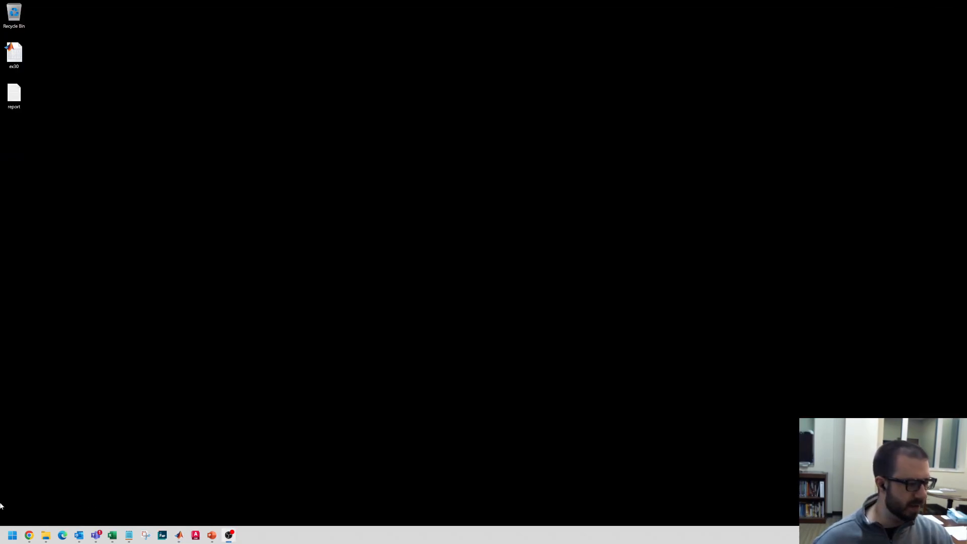
pyautogui.click(110, 534)
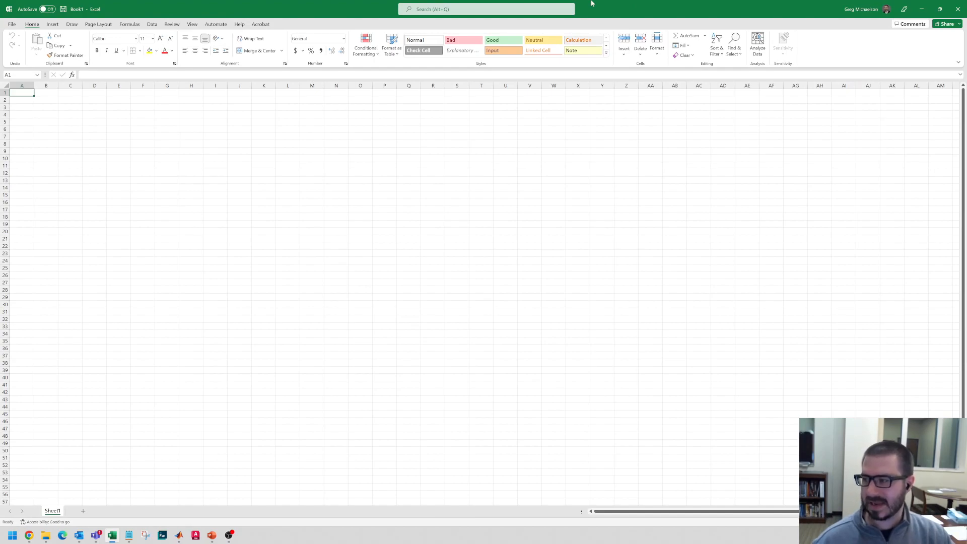
pyautogui.click(929, 9)
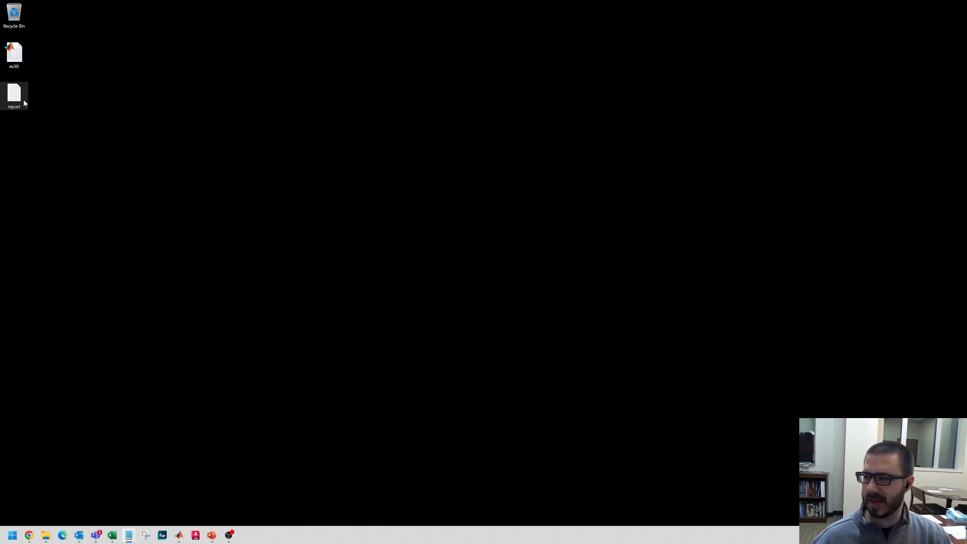
pyautogui.moveTo(112, 537)
pyautogui.click(105, 480)
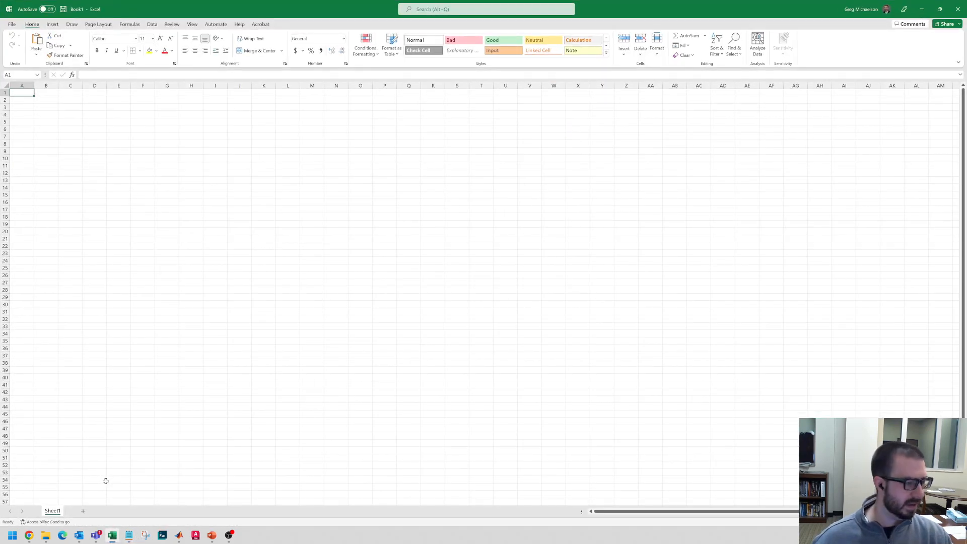
pyautogui.hotkey('ctrl', 'v')
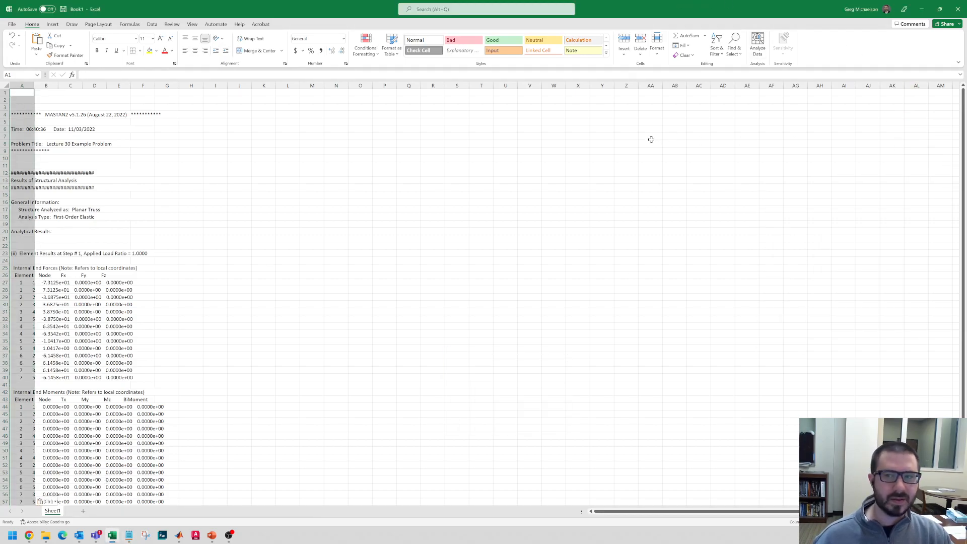
pyautogui.click(208, 320)
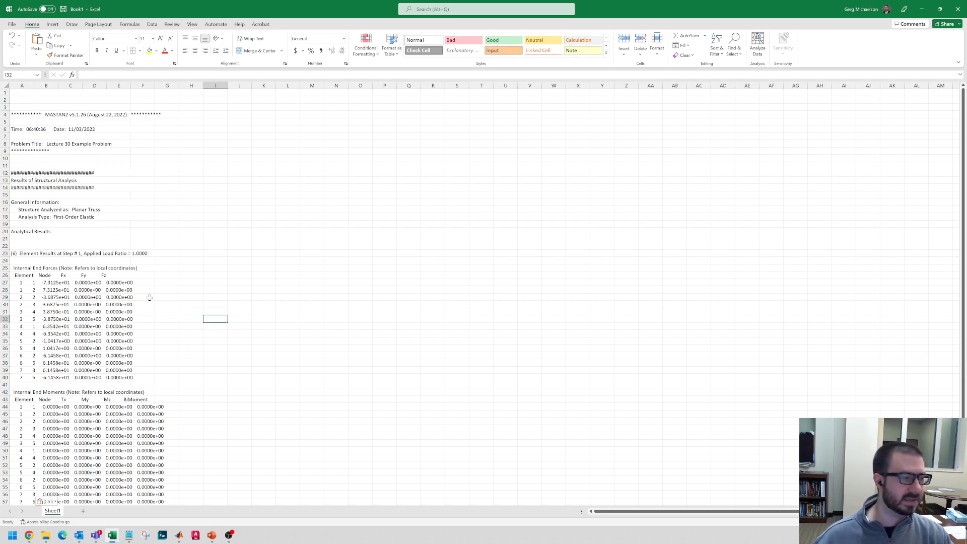
# Try an addition formula in G27 that references the pasted results text in A27, and undo the entry
pyautogui.click(36, 282)
pyautogui.click(167, 286)
pyautogui.write('=')
pyautogui.click(15, 282)
pyautogui.write('+')
pyautogui.press('Return')
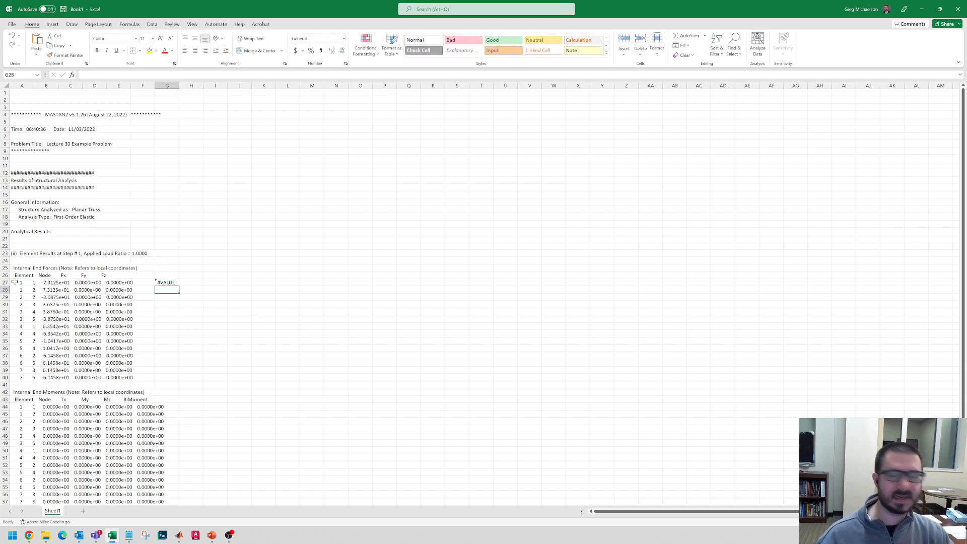
pyautogui.hotkey('ctrl', 'z')
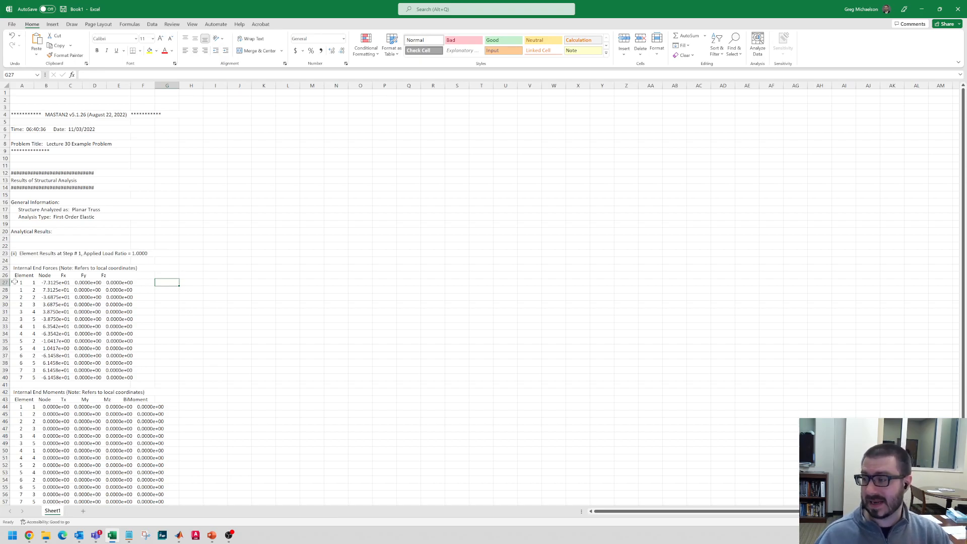
# Split the internal end forces in A25:A40 with Text to Columns, delimited by Tab and Space, treating consecutive delimiters as one
pyautogui.moveTo(26, 275); pyautogui.dragTo(18, 378)
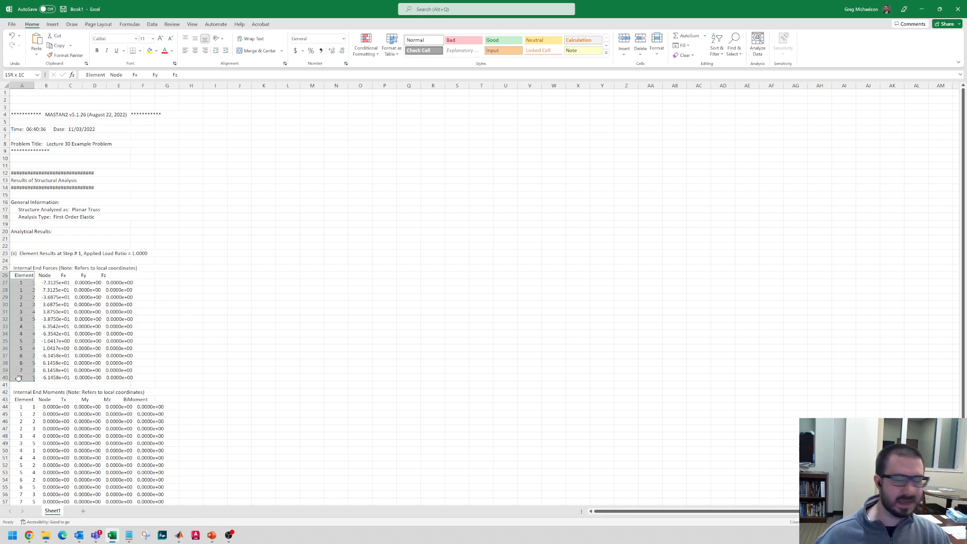
pyautogui.moveTo(15, 268); pyautogui.dragTo(15, 377)
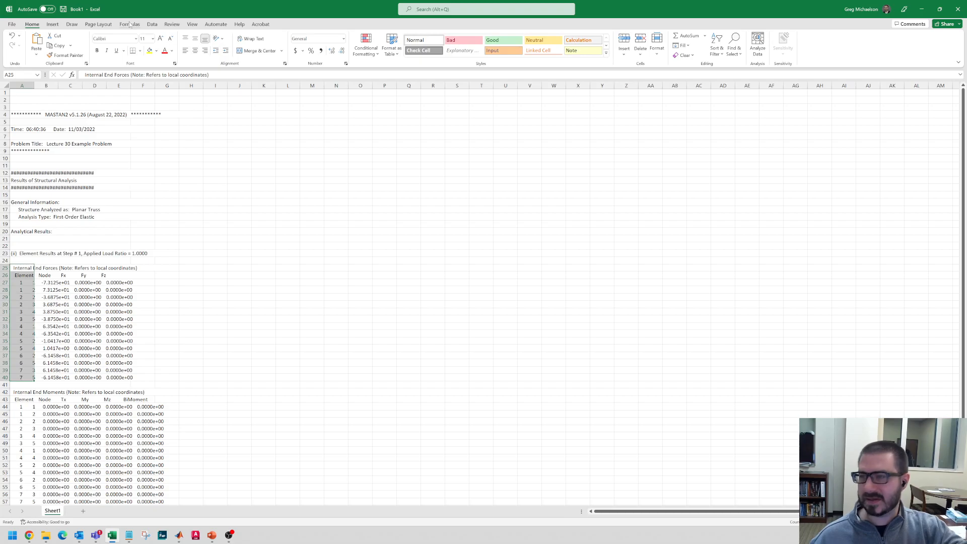
pyautogui.click(152, 24)
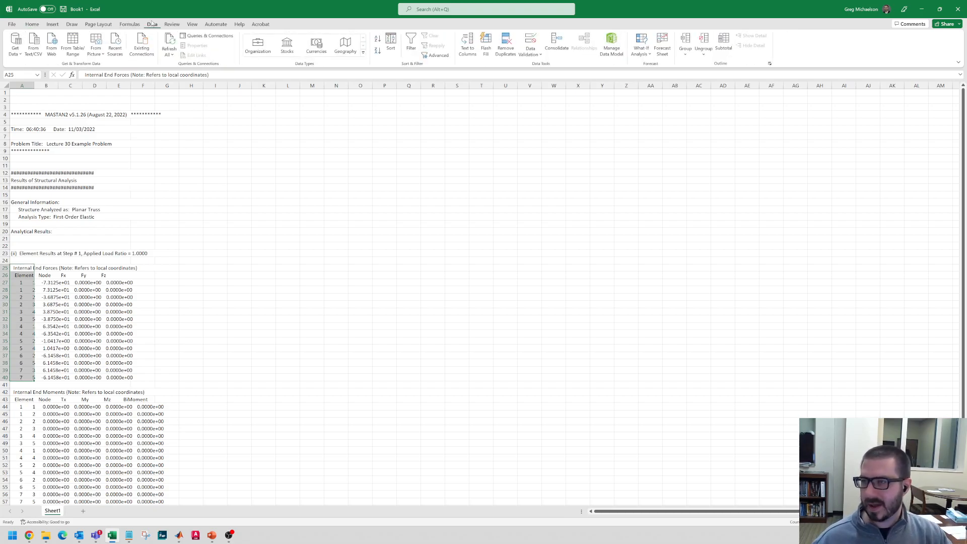
pyautogui.click(467, 49)
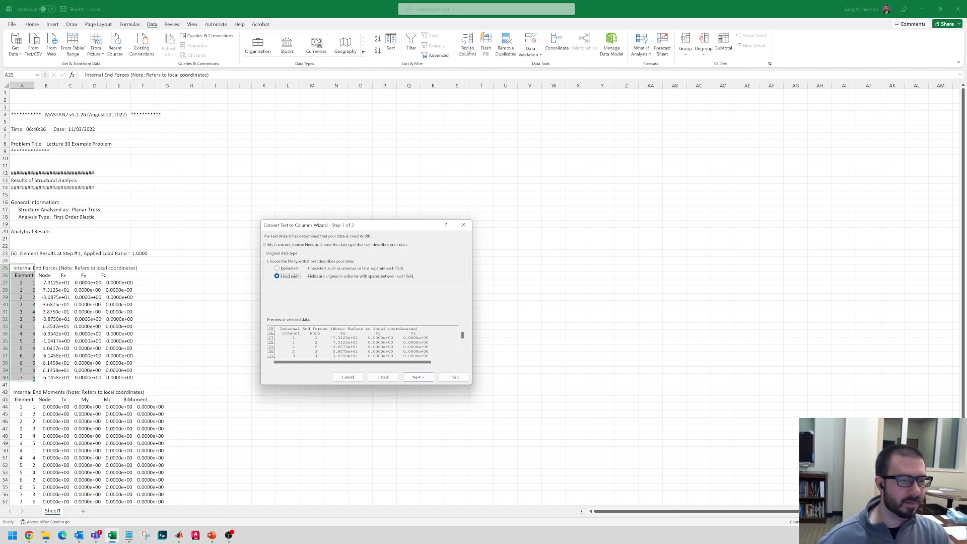
pyautogui.click(283, 270)
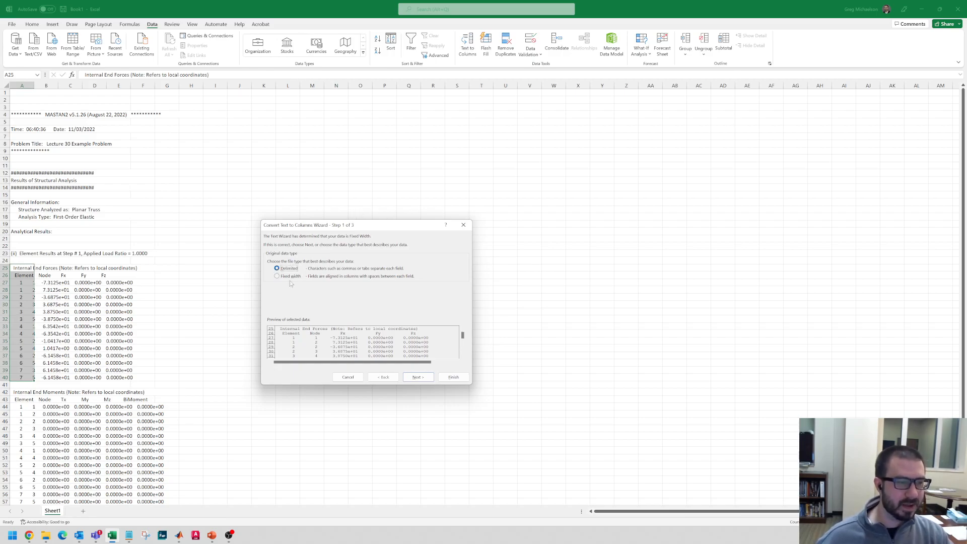
pyautogui.click(417, 378)
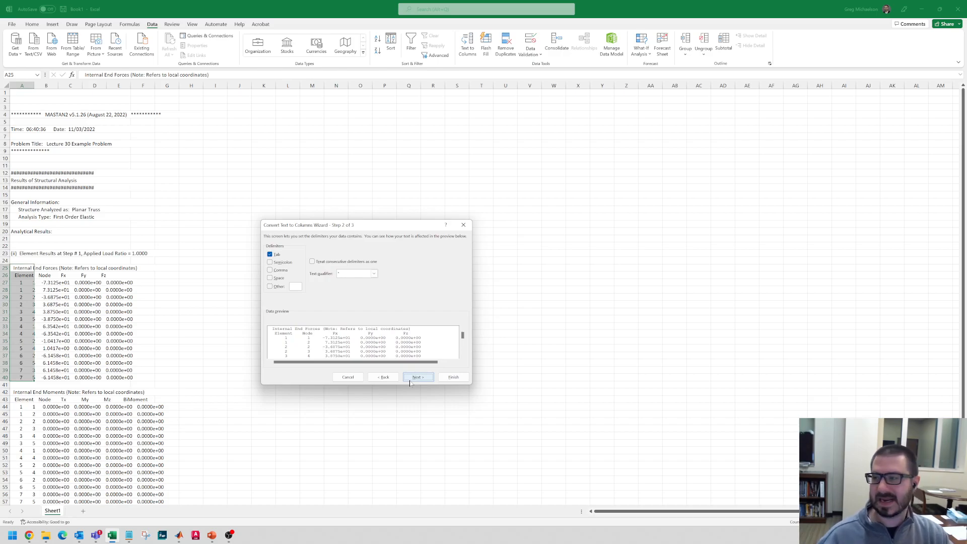
pyautogui.click(270, 278)
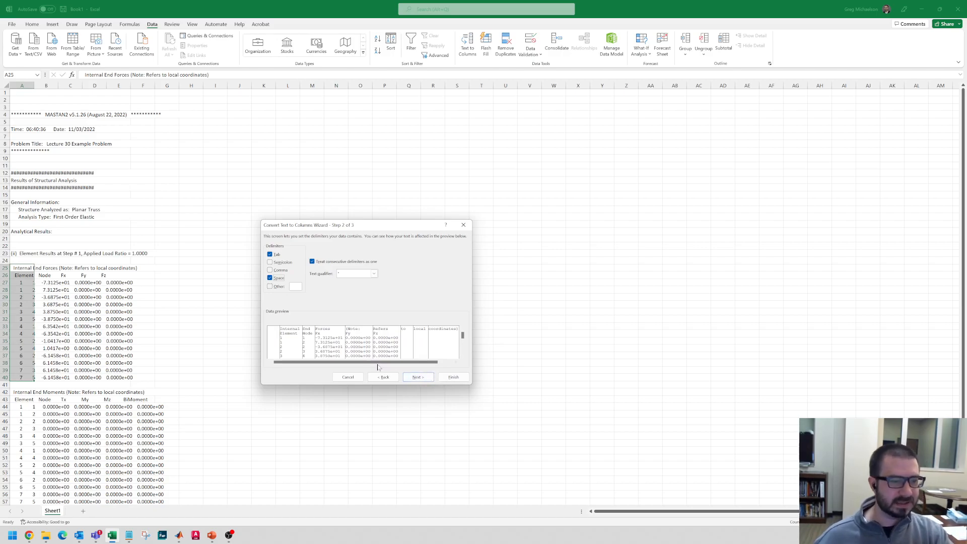
pyautogui.click(270, 278)
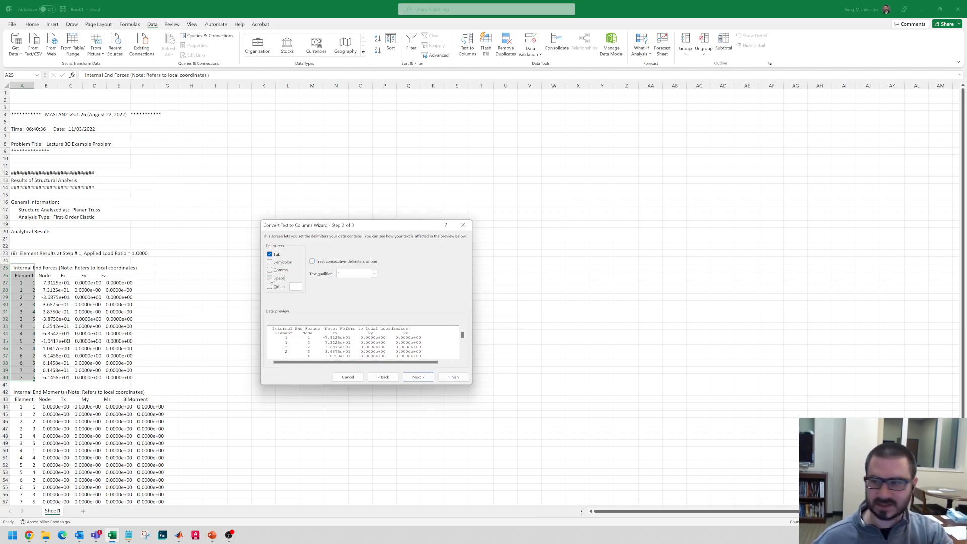
pyautogui.click(271, 278)
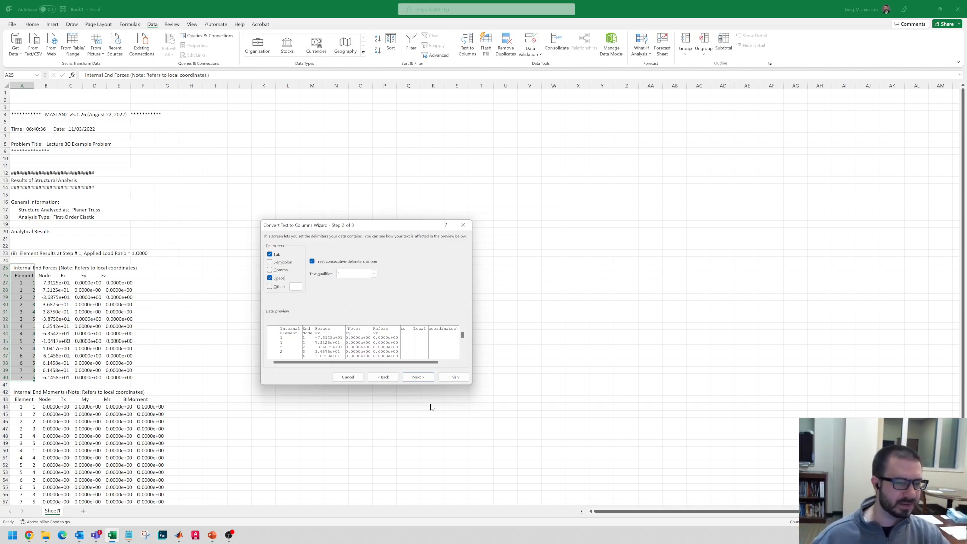
pyautogui.click(467, 378)
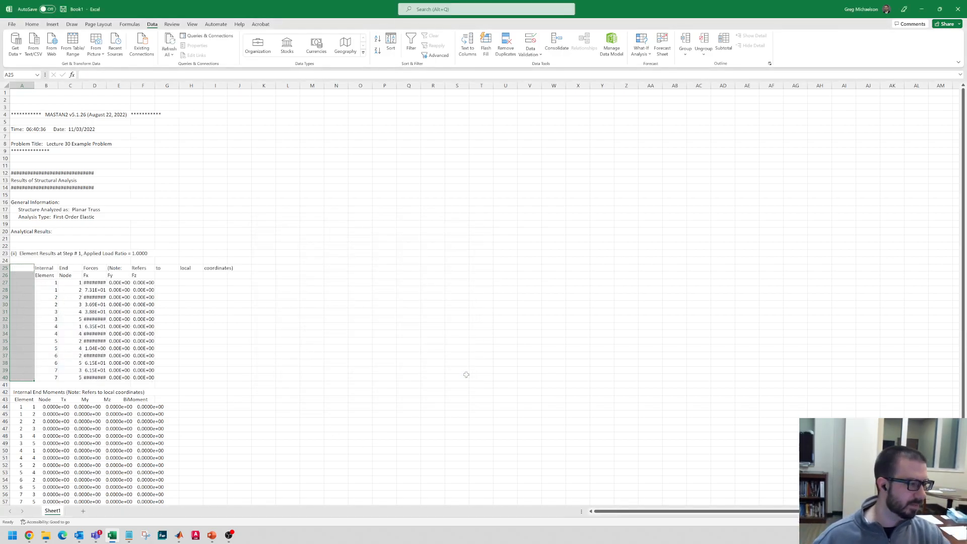
# Change the number format of the Fx, Fy and Fz values in D27:F40 to General
pyautogui.moveTo(94, 283); pyautogui.dragTo(95, 379)
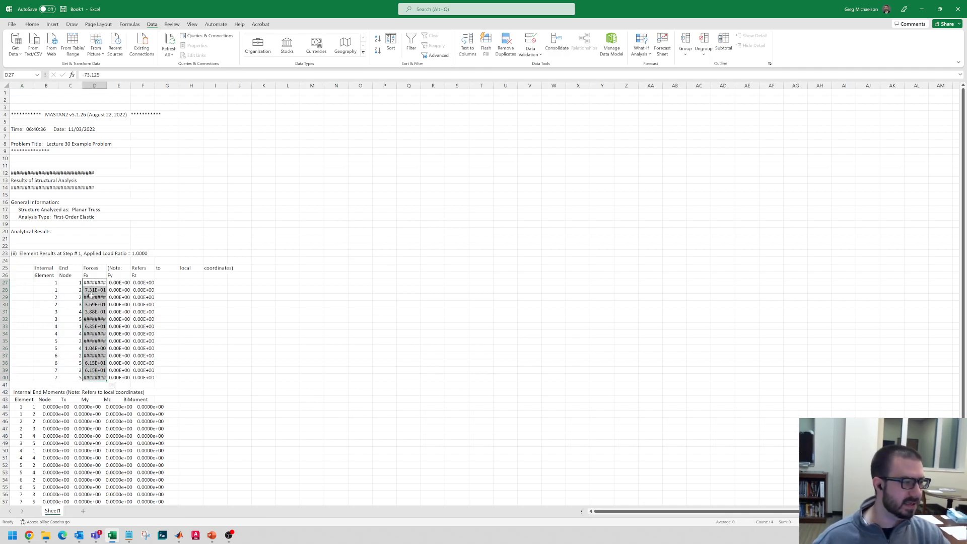
pyautogui.moveTo(93, 283); pyautogui.dragTo(143, 377)
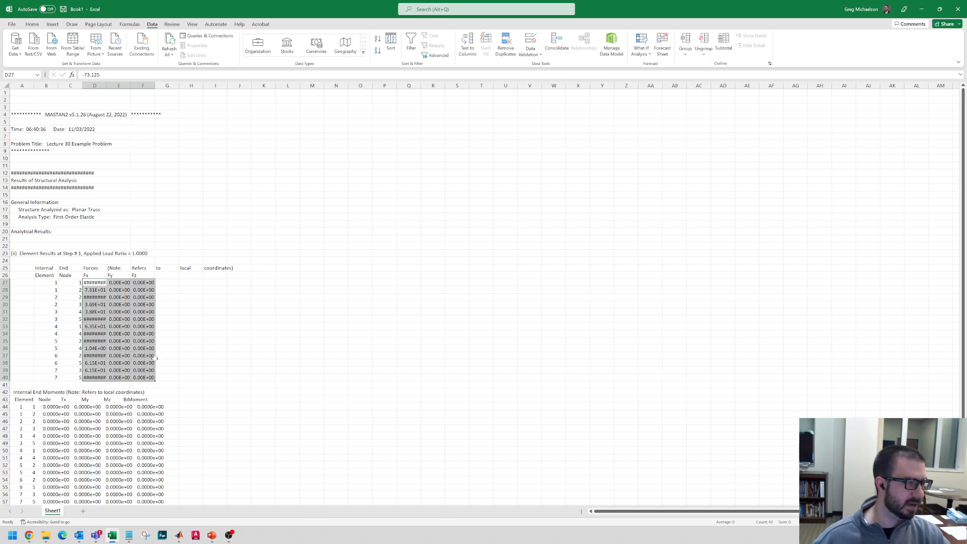
pyautogui.click(32, 24)
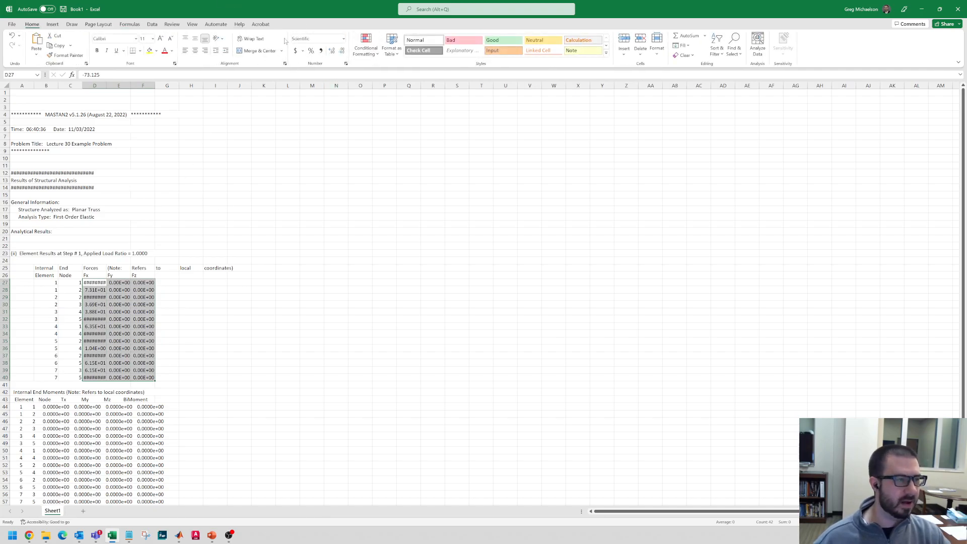
pyautogui.click(344, 39)
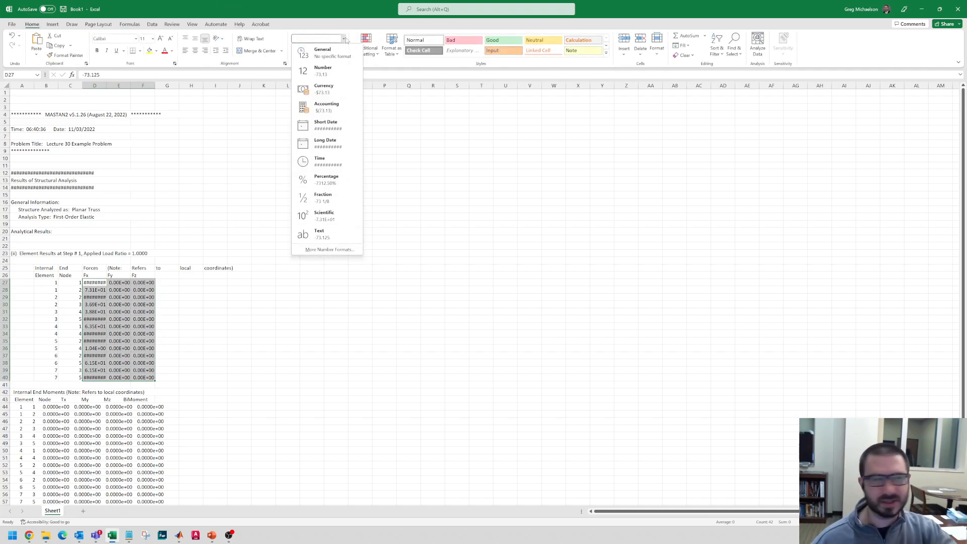
pyautogui.click(337, 54)
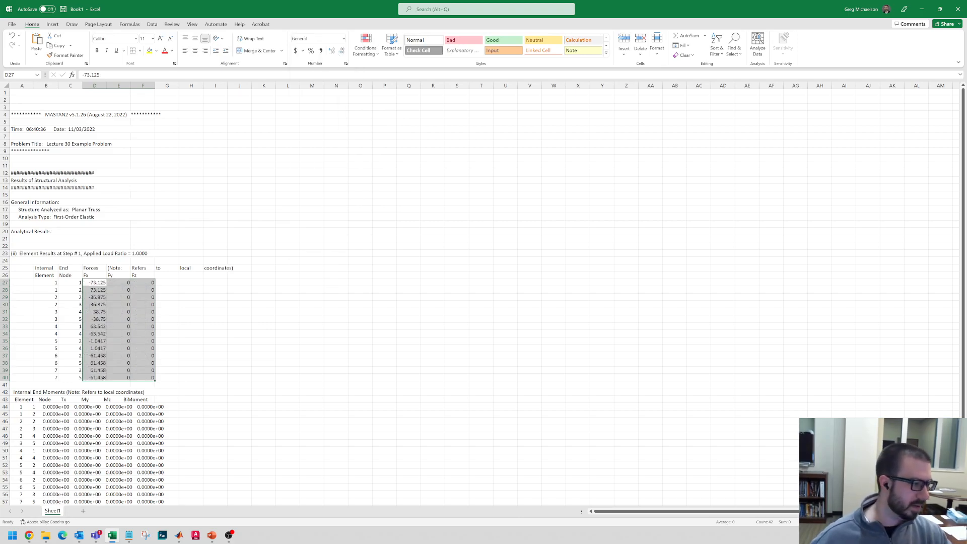
# Enter the formula =D28 in H28 to pull the axial force at element 1's second node
pyautogui.click(94, 290)
pyautogui.scroll(3, 65, 331)
pyautogui.scroll(3, 65, 332)
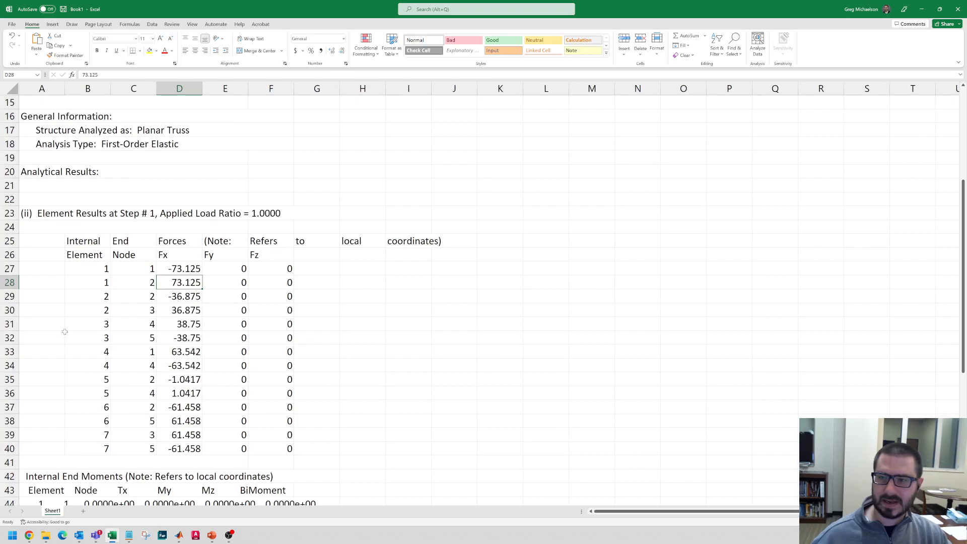
pyautogui.scroll(-1, 64, 332)
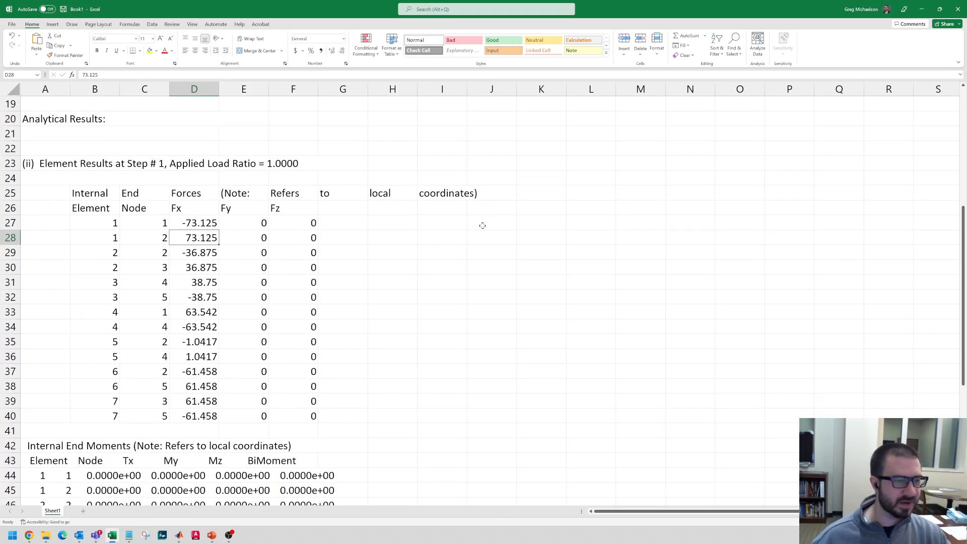
pyautogui.click(405, 235)
pyautogui.write('=')
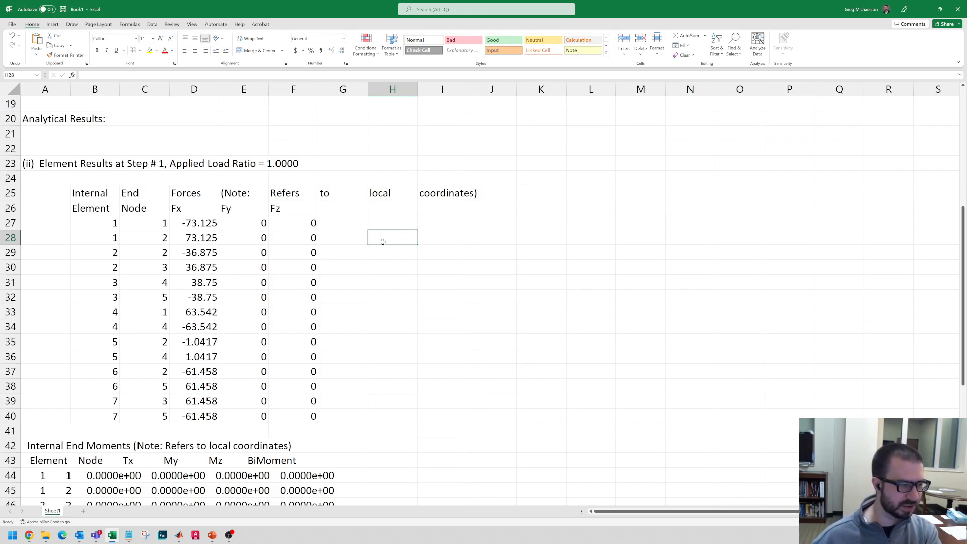
pyautogui.click(185, 239)
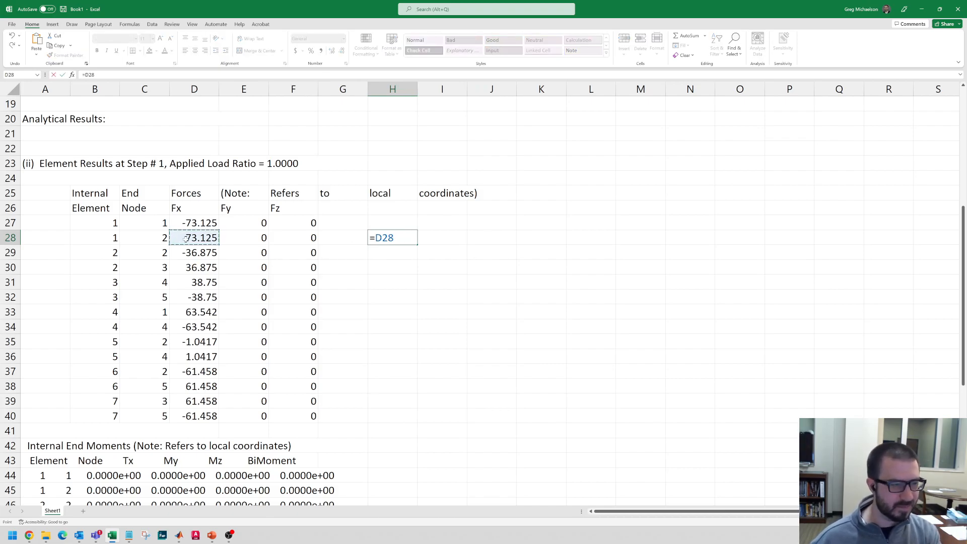
pyautogui.press('Return')
# Copy the two-cell pattern H27:H28 and paste it over H29:H40 for the remaining elements
pyautogui.moveTo(399, 224); pyautogui.dragTo(406, 418)
pyautogui.hotkey('ctrl', 'c')
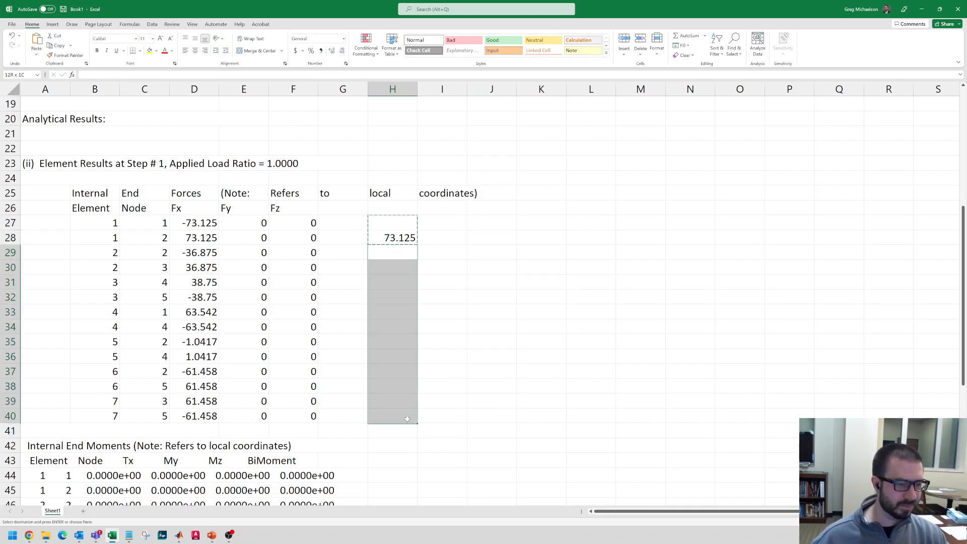
pyautogui.hotkey('ctrl', 'v')
# Check the axial force extracted for each of the seven elements in every second cell from H28 to H40
pyautogui.moveTo(398, 223); pyautogui.dragTo(401, 401)
pyautogui.click(409, 243)
pyautogui.click(408, 265)
pyautogui.click(401, 299)
pyautogui.click(396, 328)
pyautogui.click(401, 358)
pyautogui.click(402, 386)
pyautogui.click(401, 415)
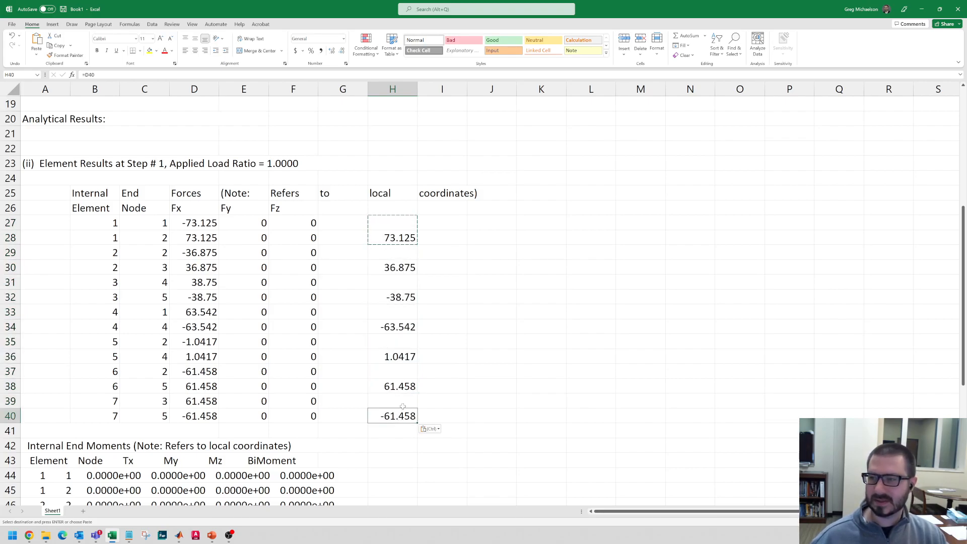
pyautogui.click(398, 236)
pyautogui.click(399, 267)
pyautogui.click(400, 298)
pyautogui.click(396, 326)
pyautogui.click(401, 356)
pyautogui.click(401, 387)
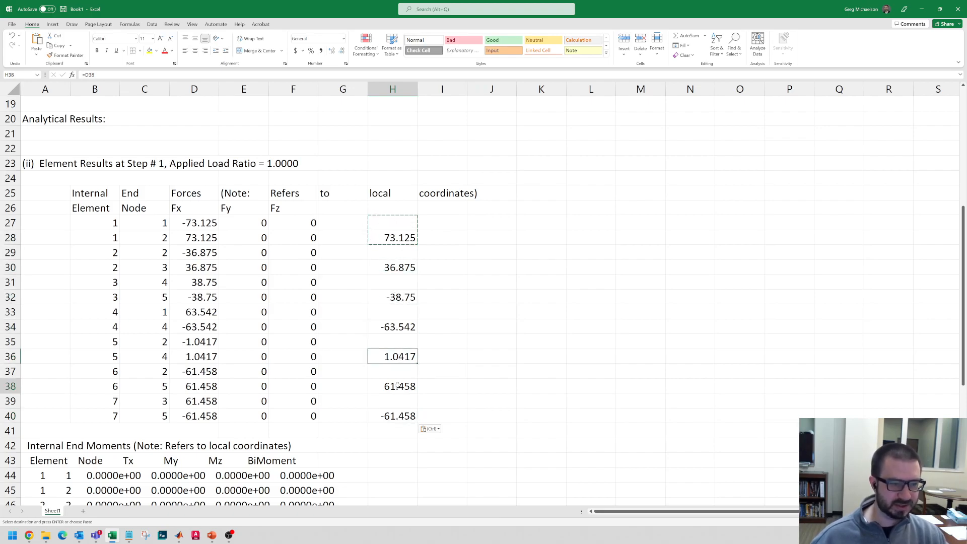
pyautogui.click(401, 414)
pyautogui.press('Escape')
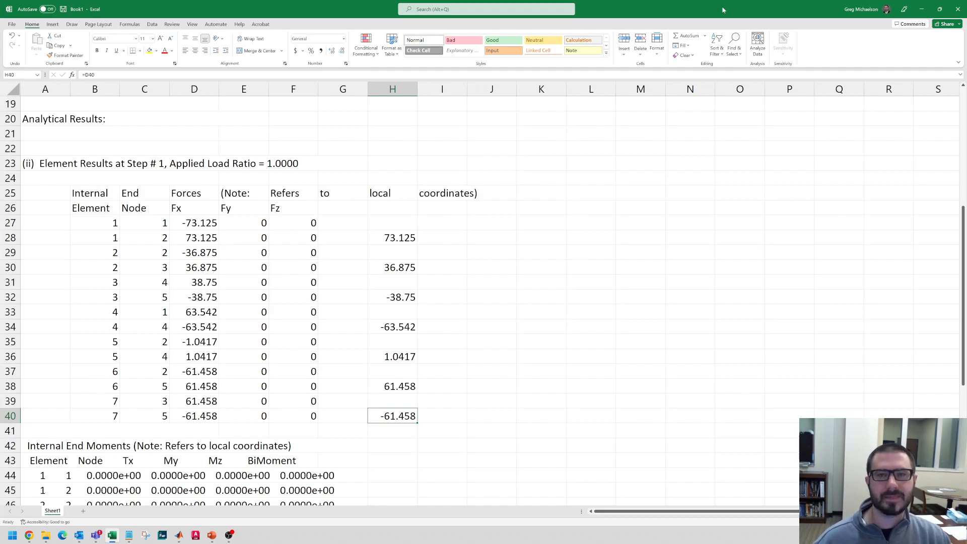
# Minimize the workbook and switch to the Lecture Notes folder in File Explorer
pyautogui.click(924, 9)
pyautogui.moveTo(210, 537)
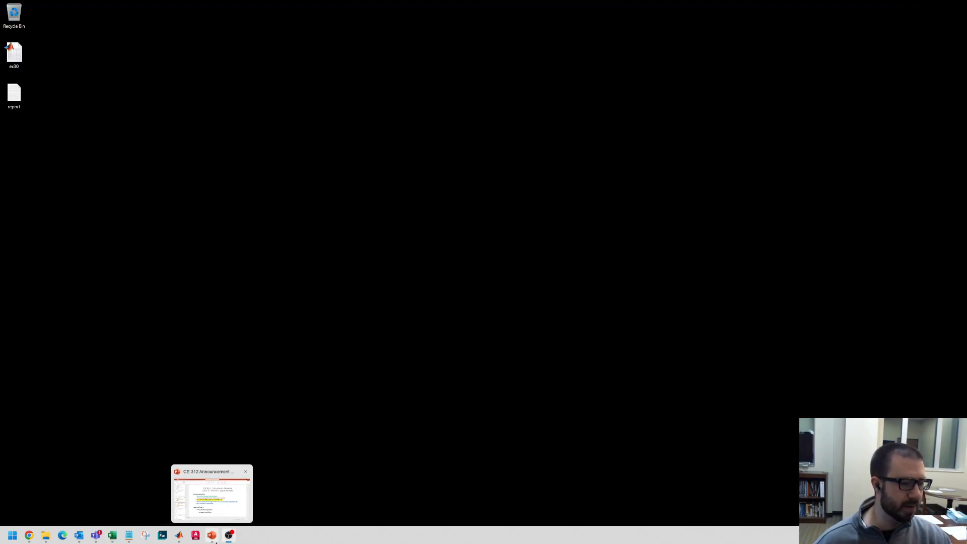
pyautogui.click(46, 536)
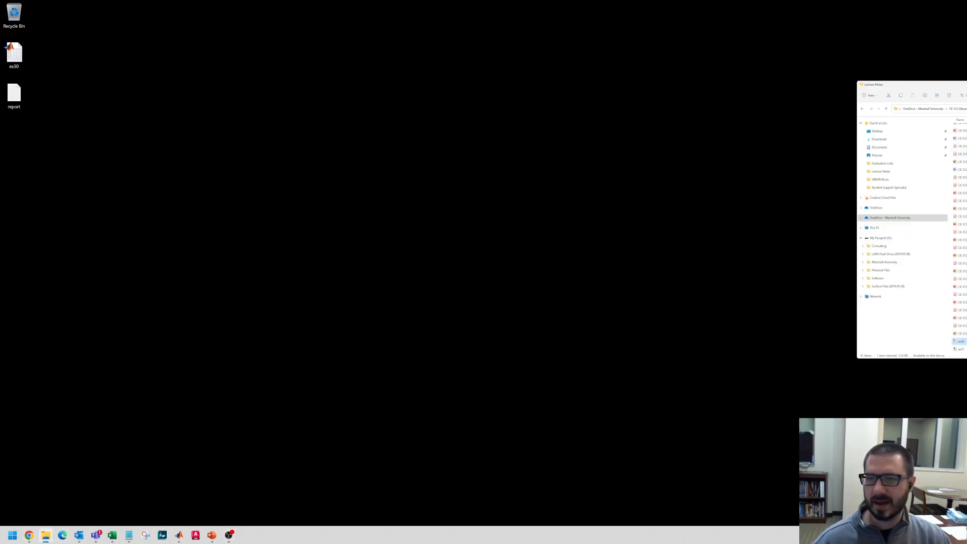
pyautogui.moveTo(966, 85); pyautogui.dragTo(966, 78)
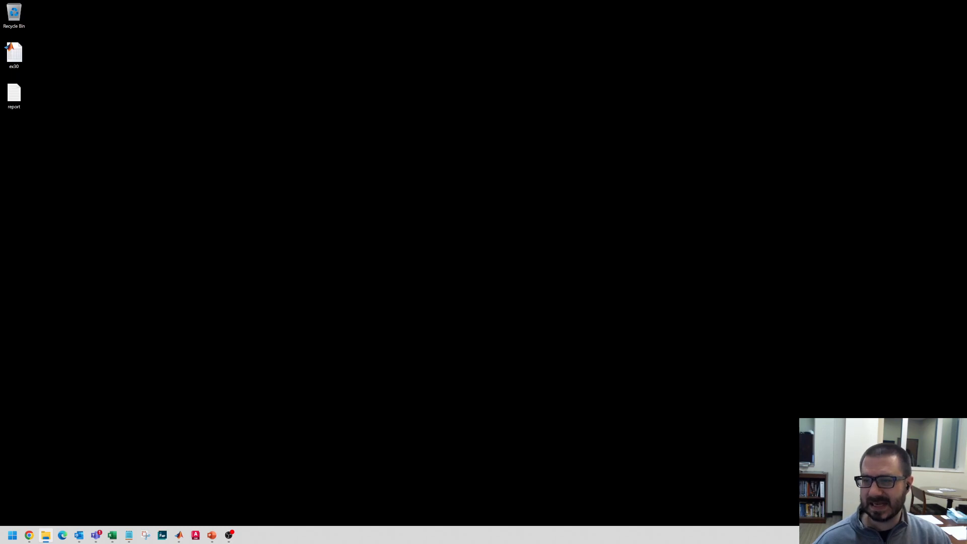